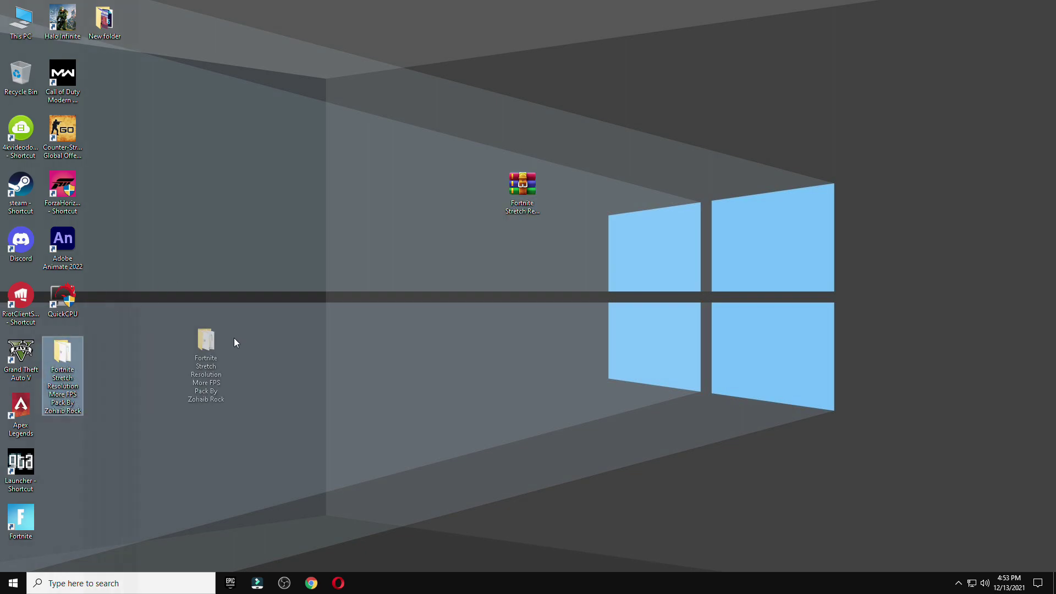
# Delete the Fortnite Stretch Resolution archive, reposition the extracted pack folder on the desktop, and open it
pyautogui.moveTo(523, 187); pyautogui.dragTo(21, 74)
pyautogui.moveTo(564, 188); pyautogui.dragTo(487, 190)
pyautogui.doubleClick(486, 190)
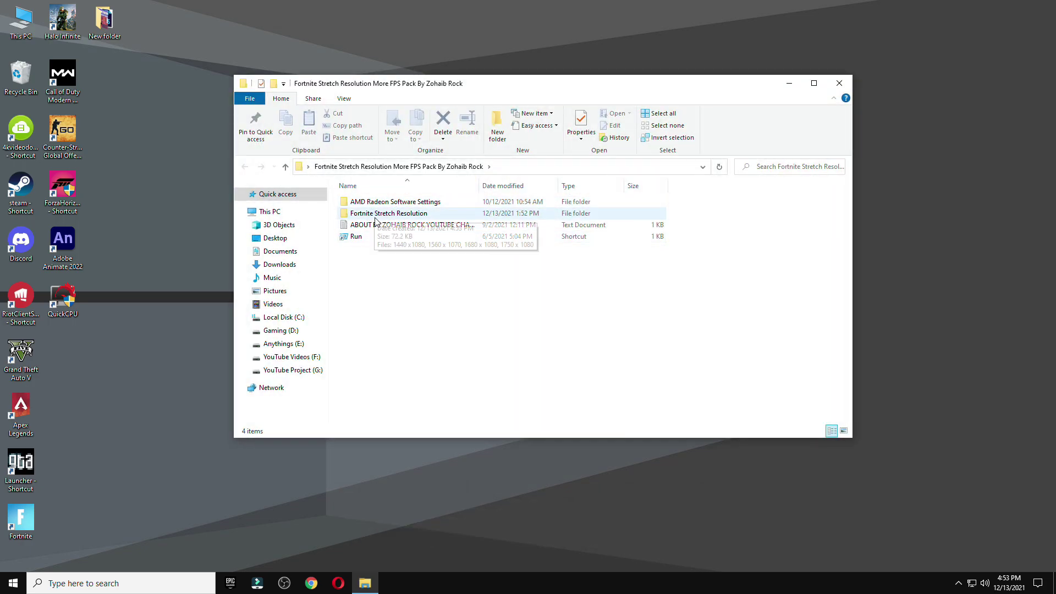
# View the recommended-settings images in the AMD Radeon Software Settings folder
pyautogui.doubleClick(394, 203)
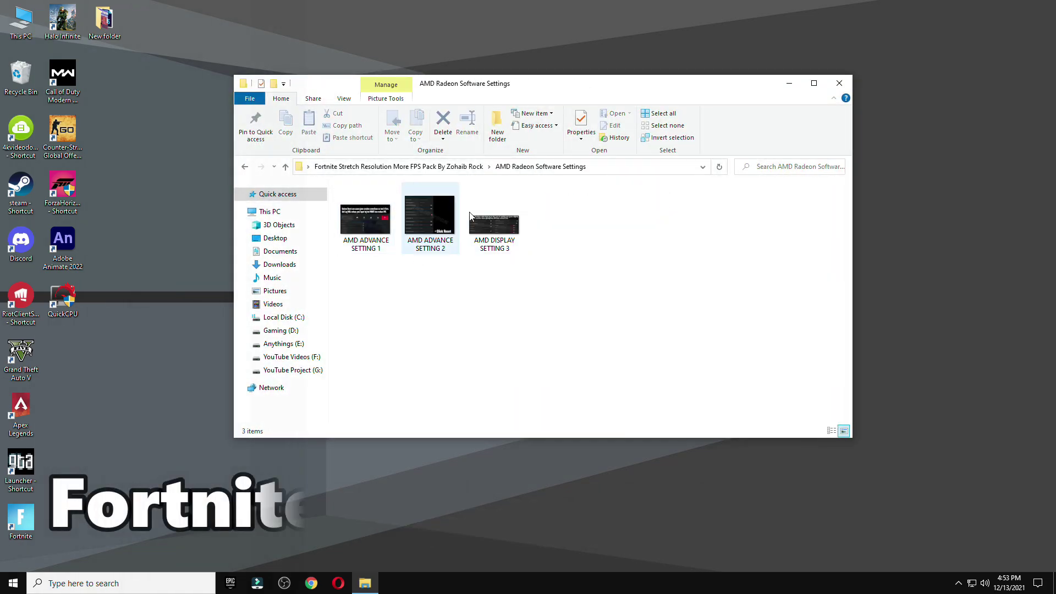
pyautogui.doubleClick(378, 234)
pyautogui.press('Right')
pyautogui.press('Right')
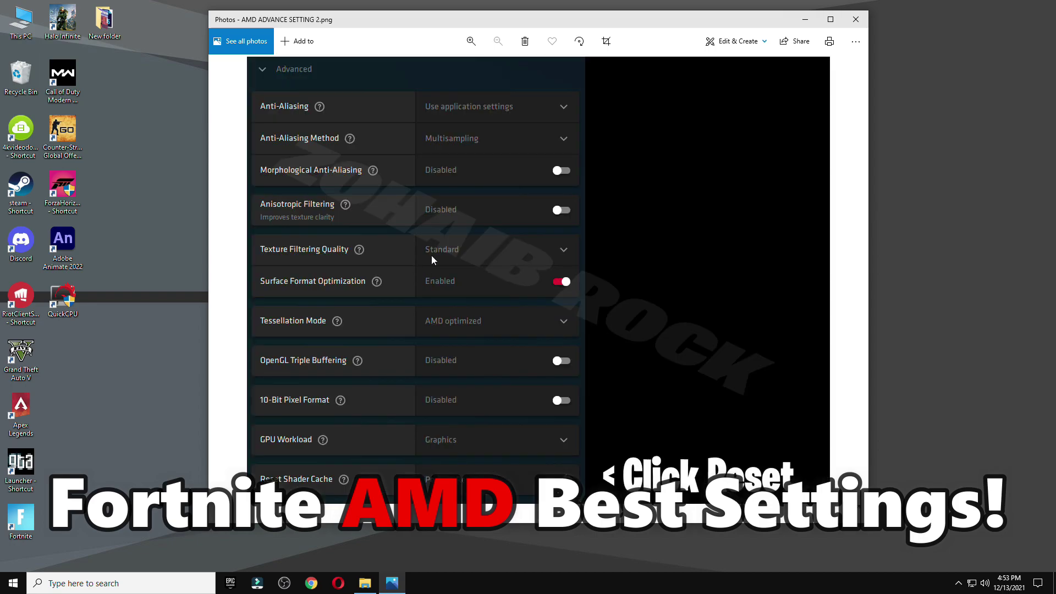
pyautogui.click(855, 19)
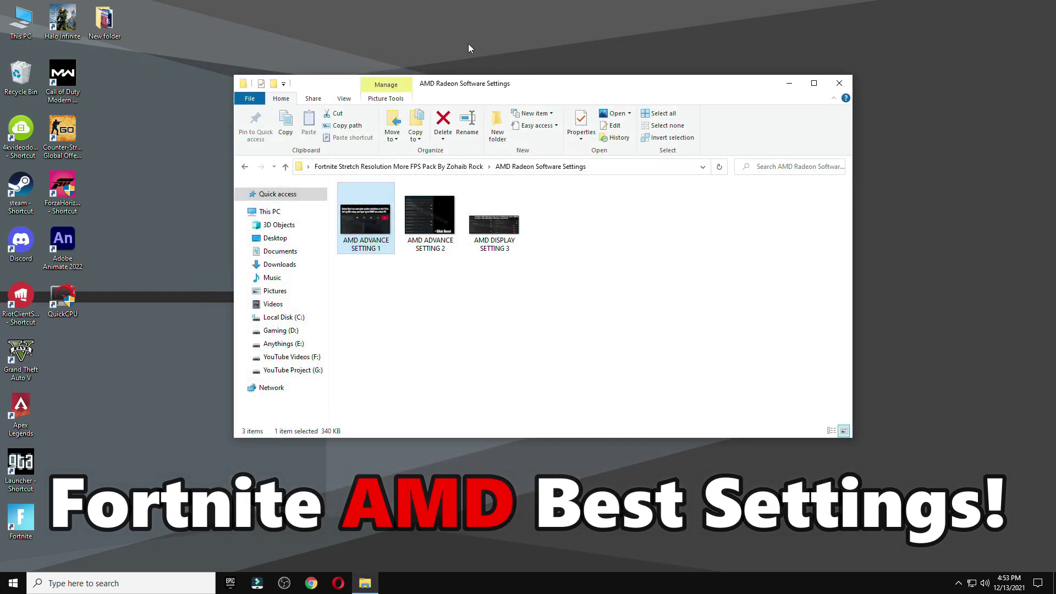
# Review Fortnite's graphics, display and advanced settings in AMD Radeon Software, closing it when done
pyautogui.rightClick(471, 47)
pyautogui.click(505, 47)
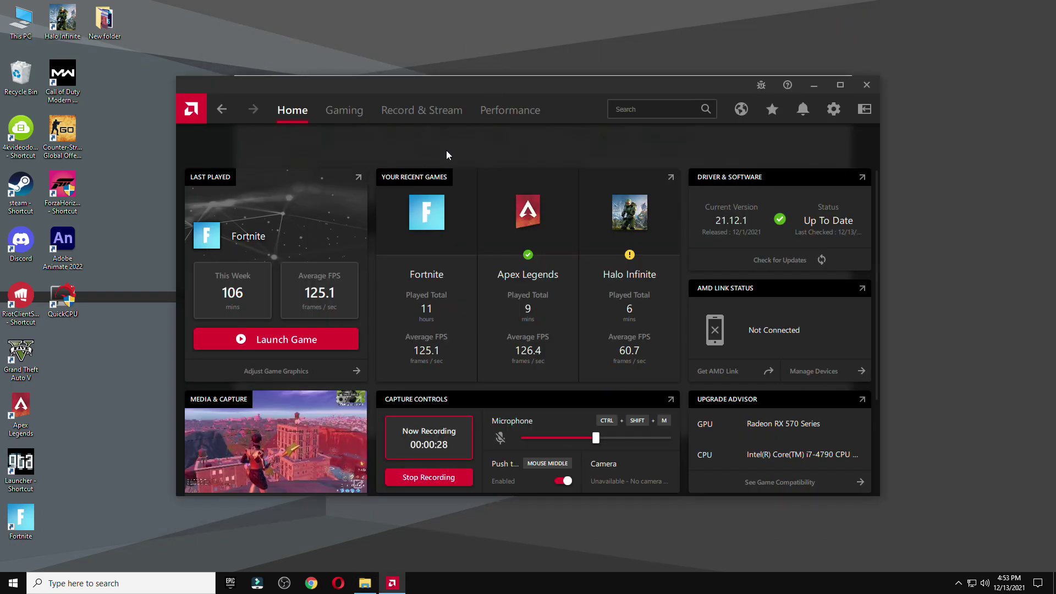
pyautogui.click(460, 230)
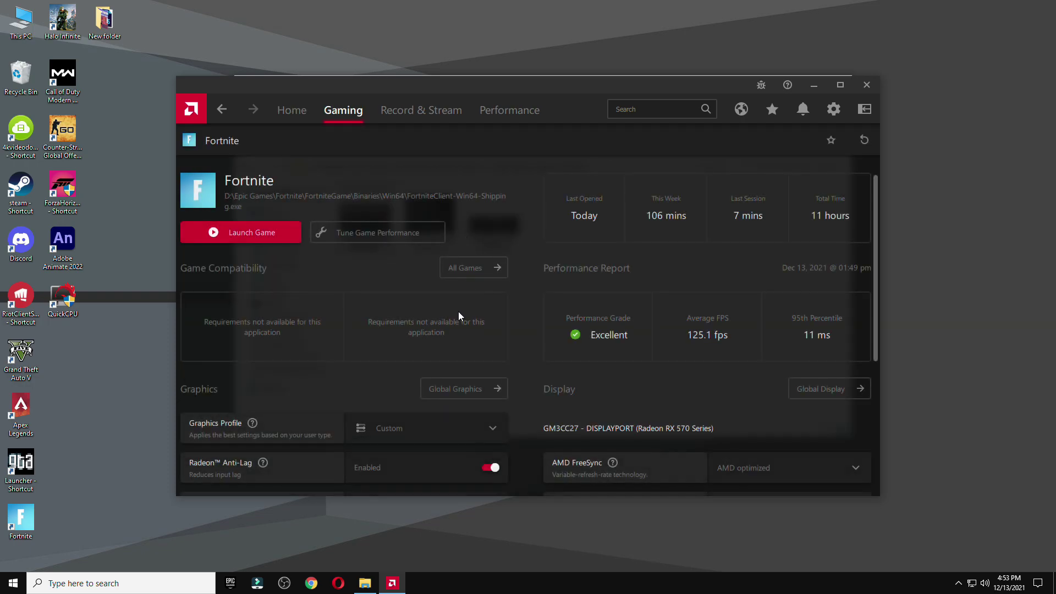
pyautogui.scroll(-4, 460, 310)
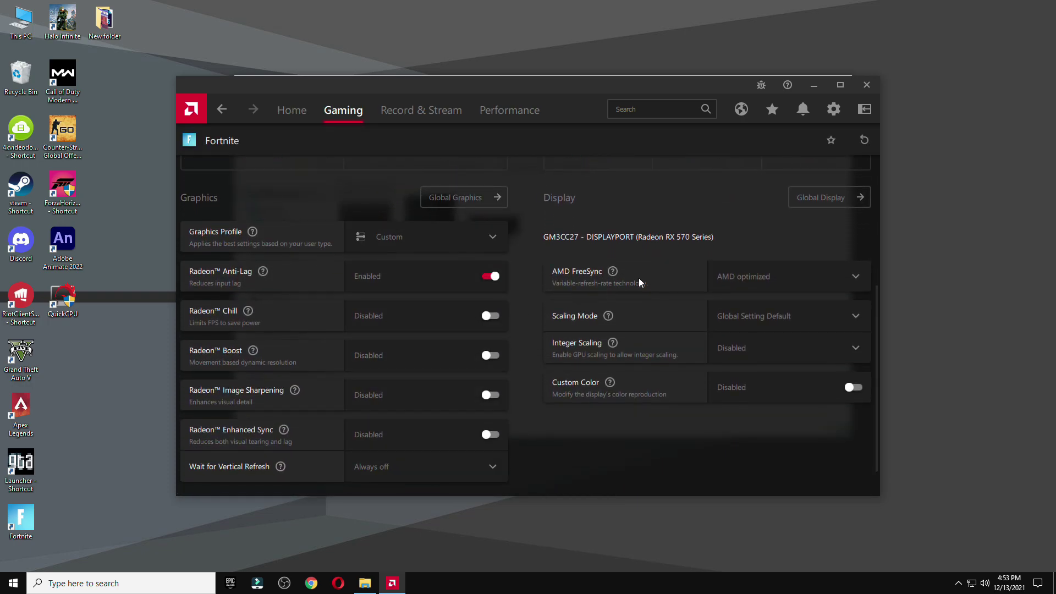
pyautogui.scroll(-1, 266, 471)
pyautogui.click(220, 466)
pyautogui.scroll(-3, 446, 330)
pyautogui.scroll(-2, 437, 290)
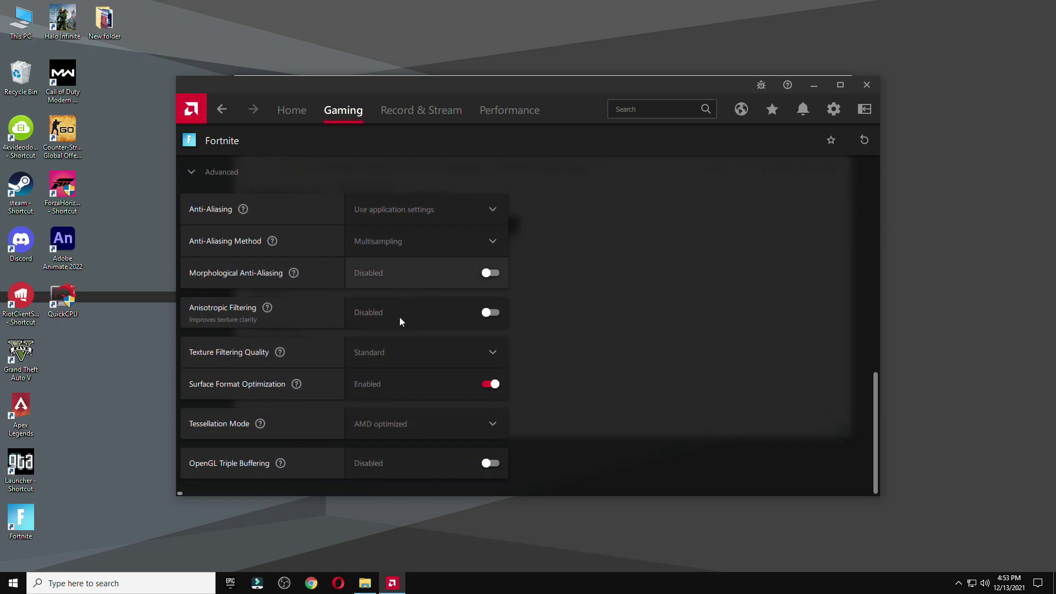
pyautogui.click(291, 110)
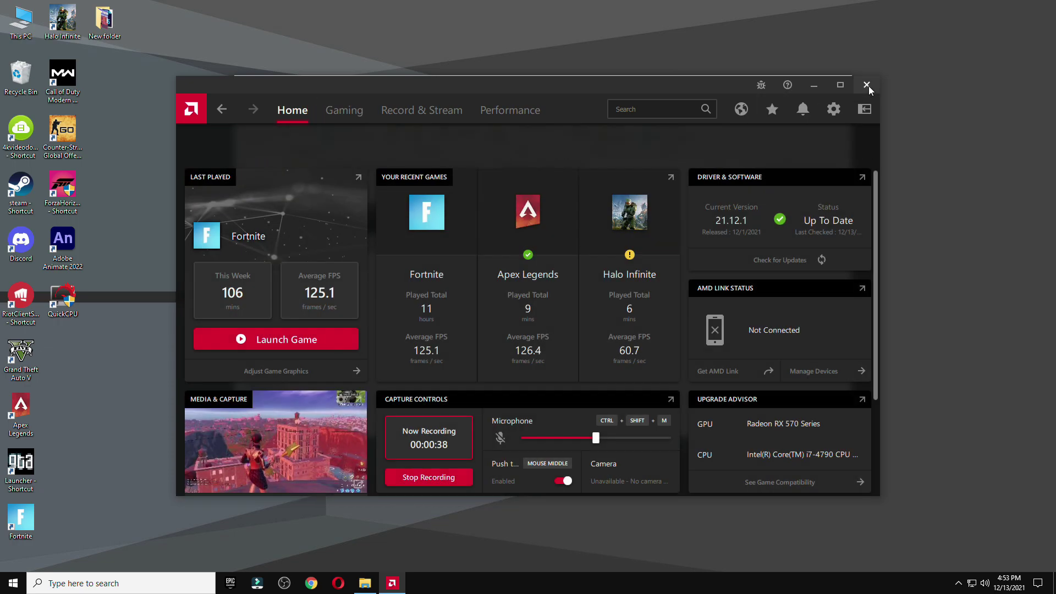
pyautogui.click(868, 85)
# Move the 1440 x1080 configuration file from the pack's Fortnite Stretch Resolution folder to the desktop
pyautogui.hotkey('alt', 'Left')
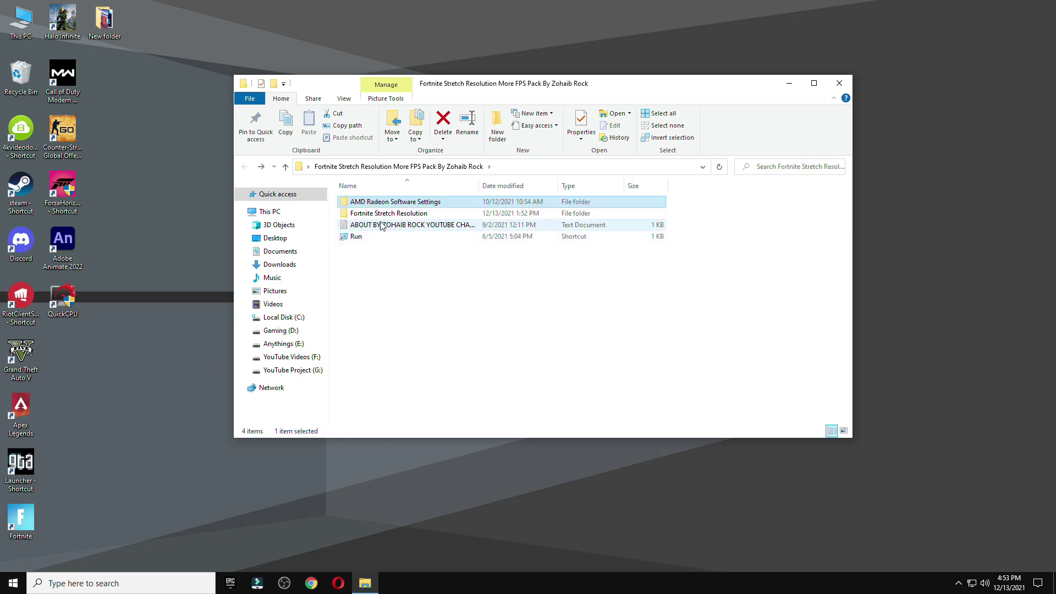
pyautogui.click(421, 217)
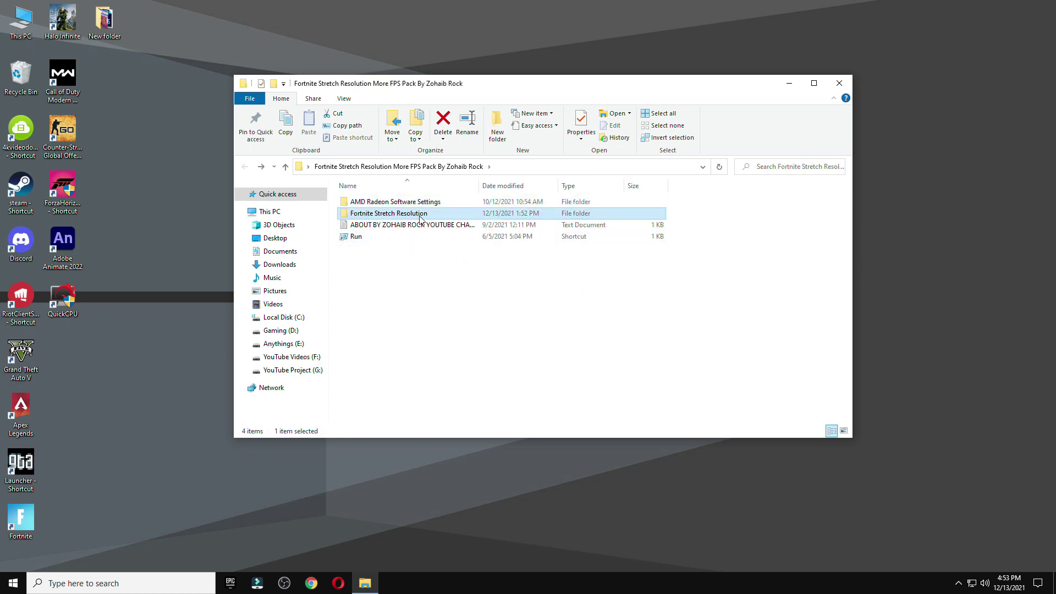
pyautogui.doubleClick(406, 215)
pyautogui.click(406, 215)
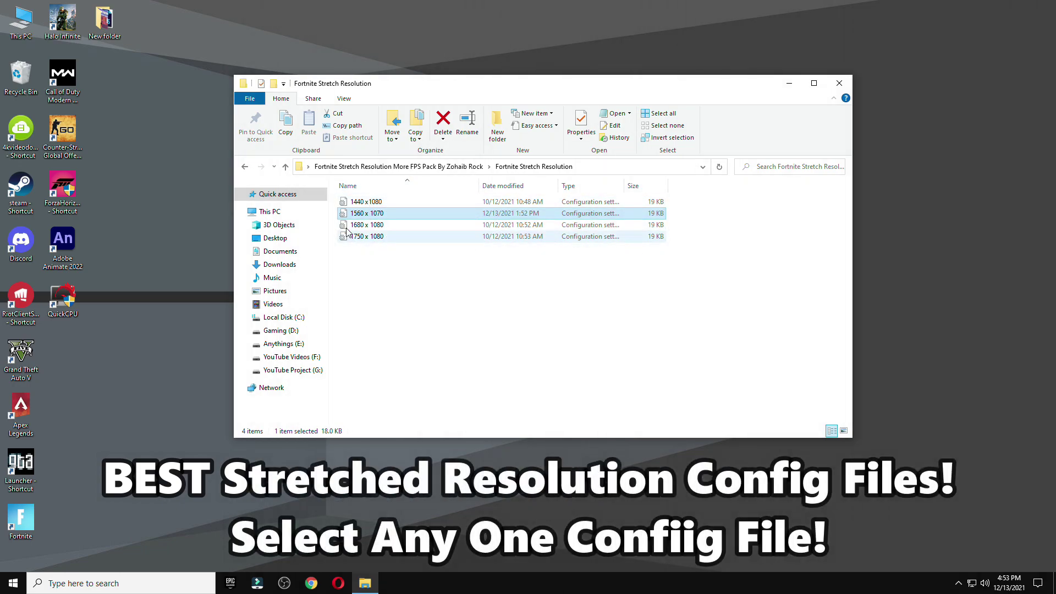
pyautogui.moveTo(366, 202); pyautogui.dragTo(531, 57)
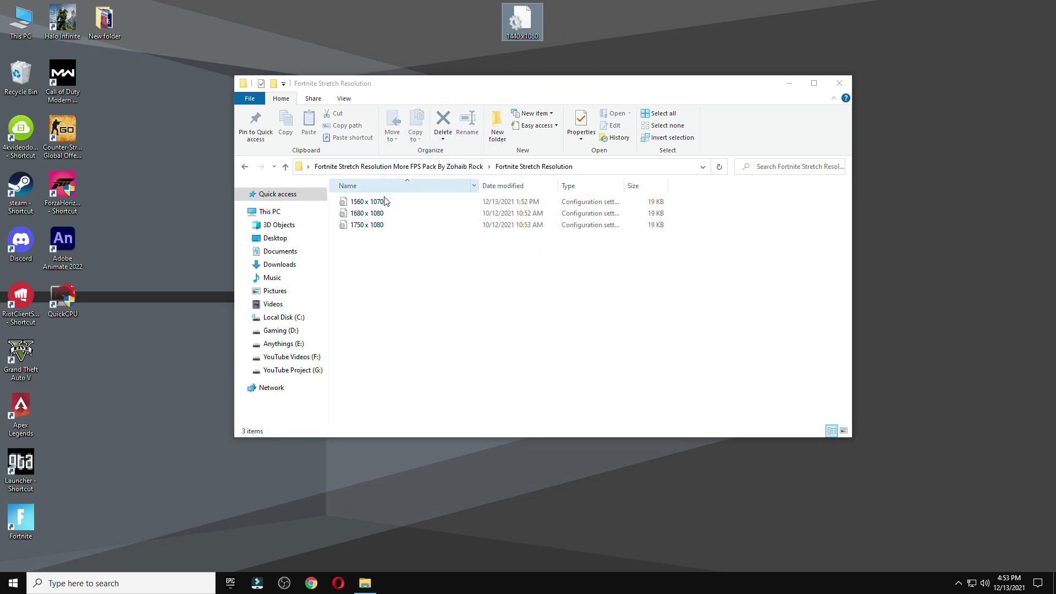
# Launch the pack's Run shortcut, close the folder, and place the 1440 x1080 file beside the pack folder on the desktop
pyautogui.click(246, 167)
pyautogui.doubleClick(368, 238)
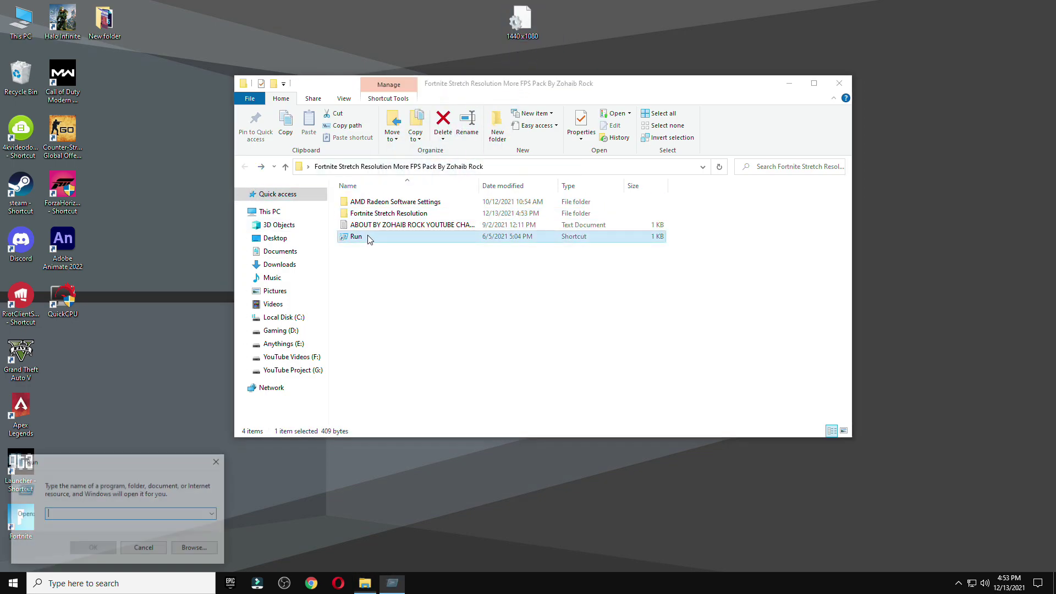
pyautogui.click(833, 86)
pyautogui.moveTo(521, 22); pyautogui.dragTo(527, 192)
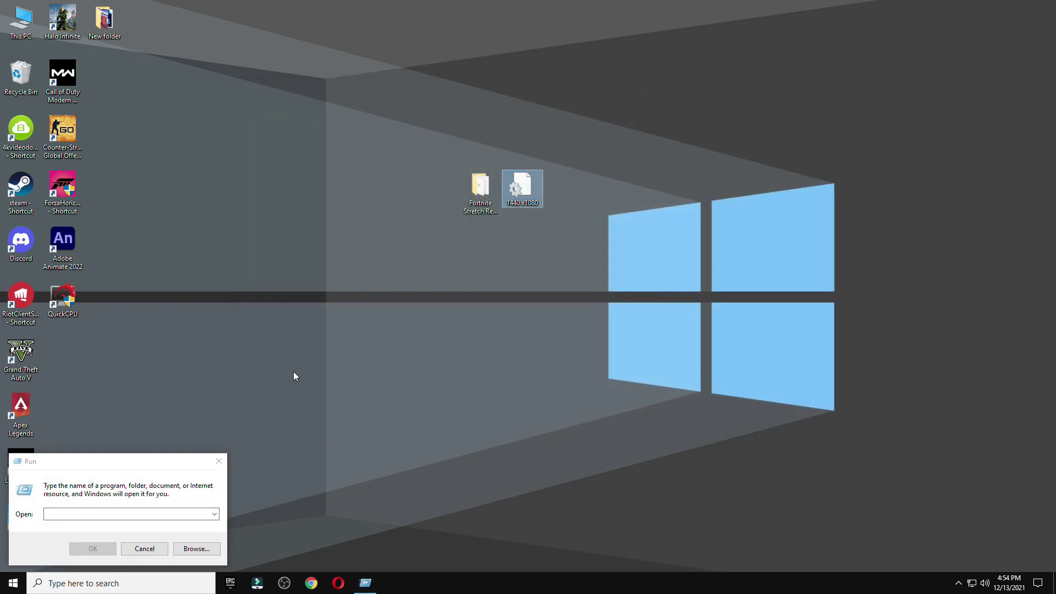
pyautogui.moveTo(141, 467); pyautogui.dragTo(531, 228)
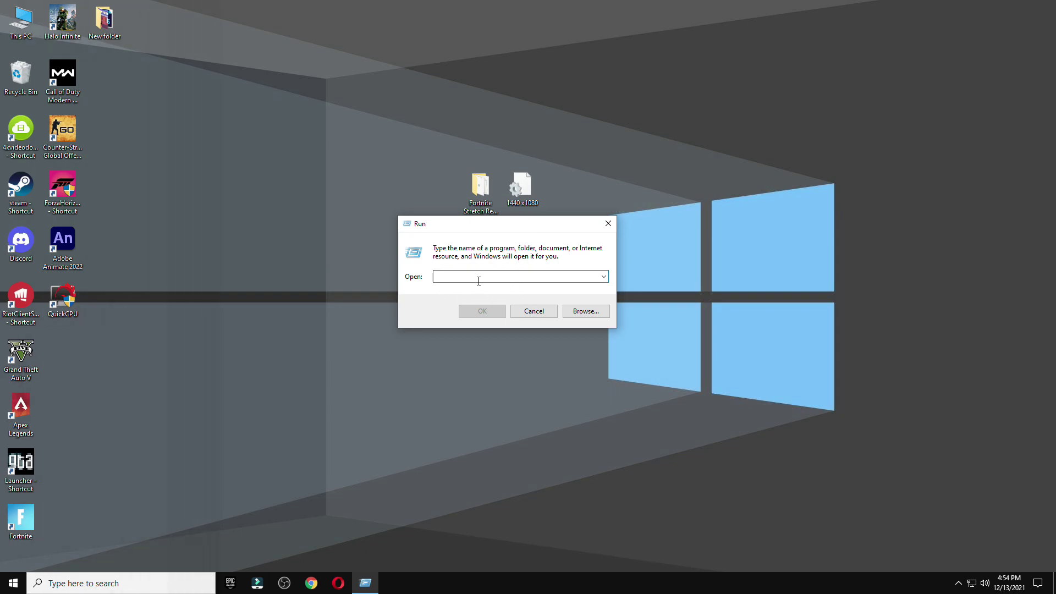
# Open appdata from the Run dialog and browse to Local > FortniteGame > Saved > Config > WindowsClient
pyautogui.write('appdata')
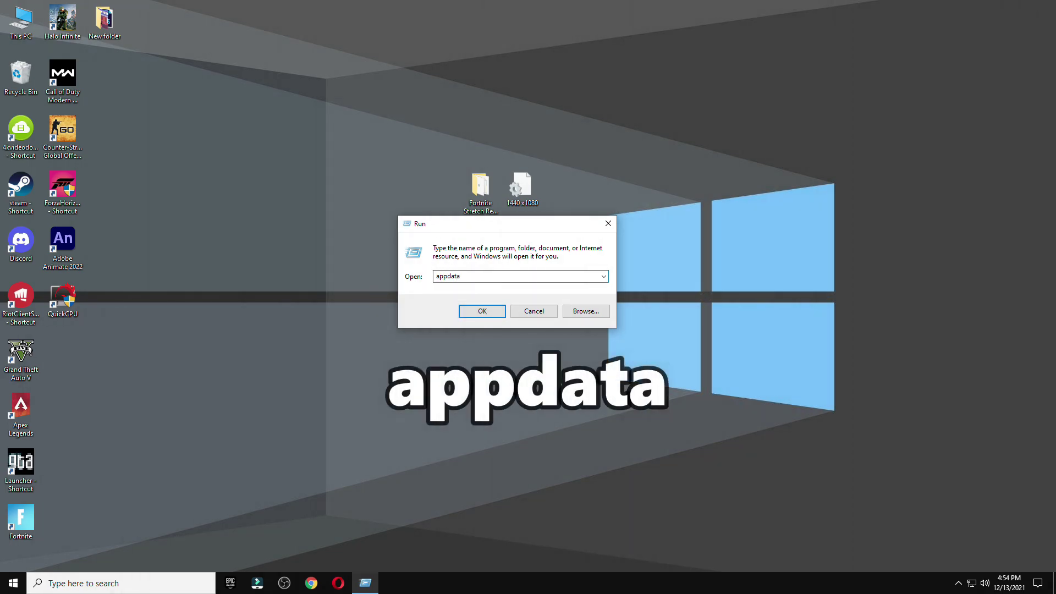
pyautogui.click(482, 311)
pyautogui.doubleClick(367, 202)
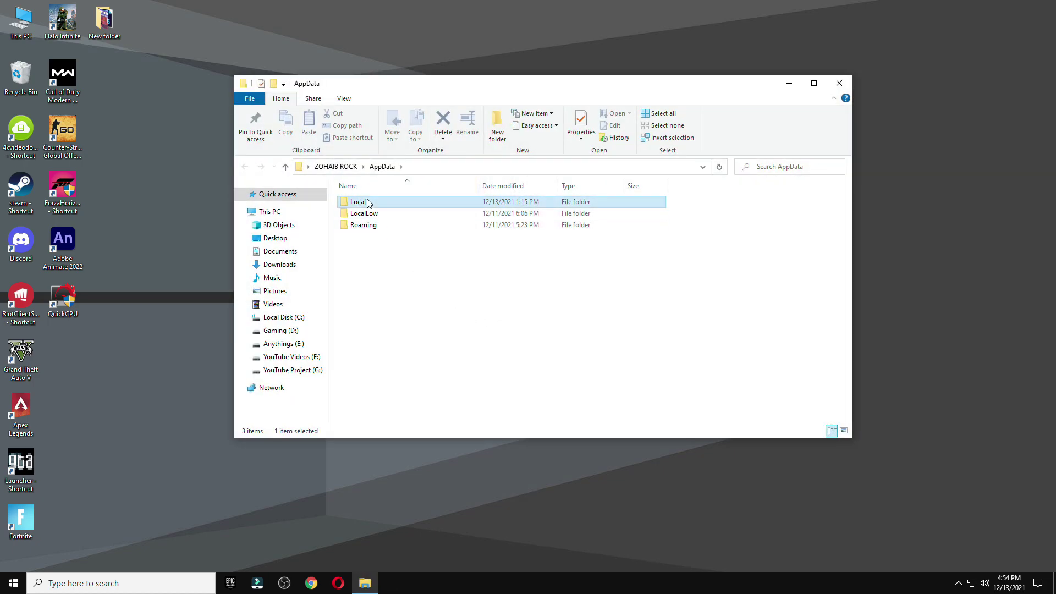
pyautogui.scroll(-7, 374, 247)
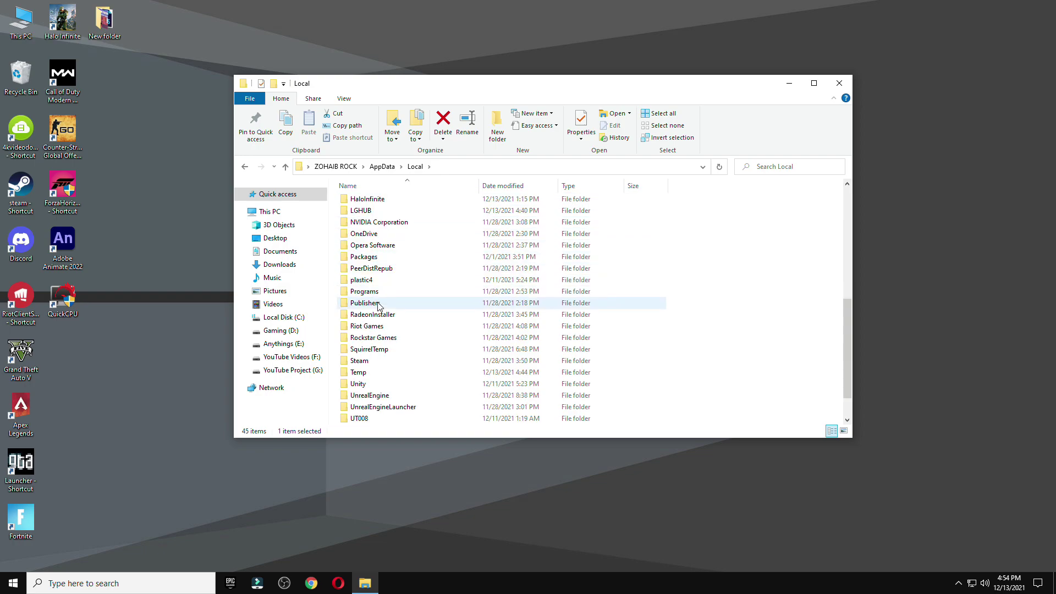
pyautogui.press('f')
pyautogui.doubleClick(379, 199)
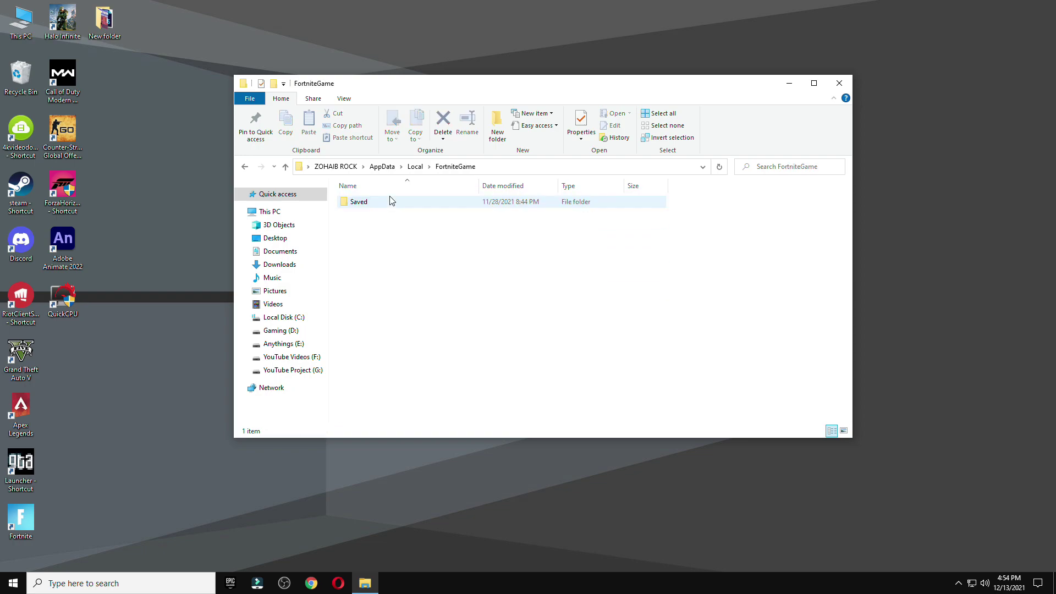
pyautogui.doubleClick(364, 202)
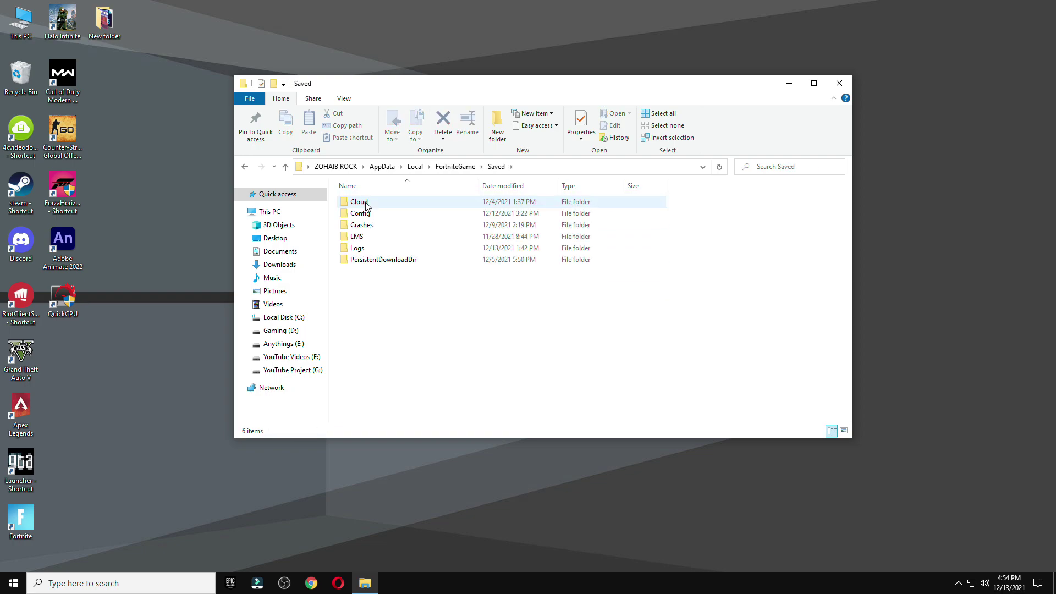
pyautogui.doubleClick(392, 213)
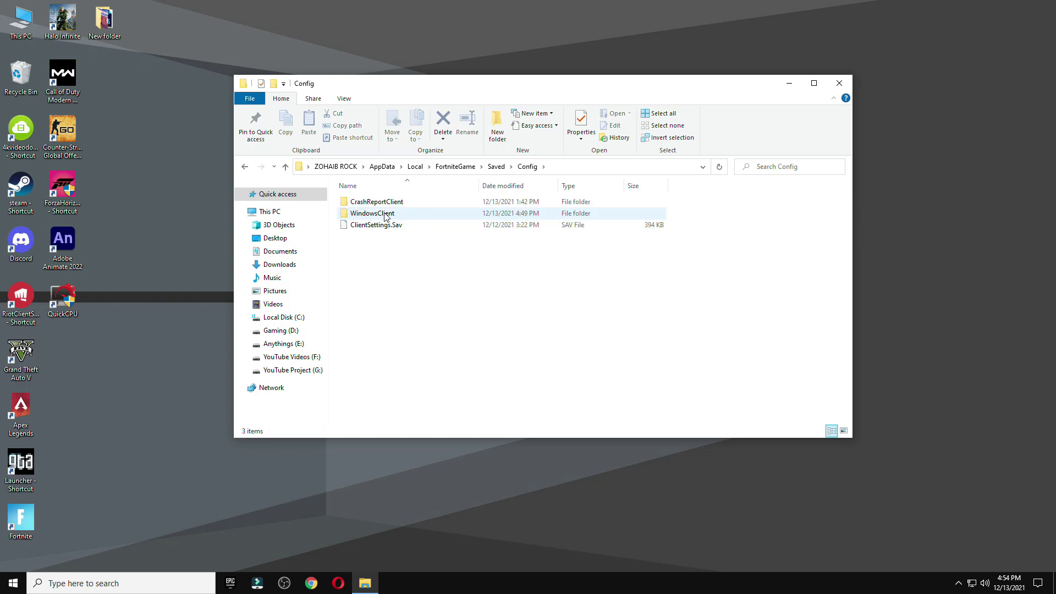
pyautogui.click(387, 216)
pyautogui.doubleClick(368, 217)
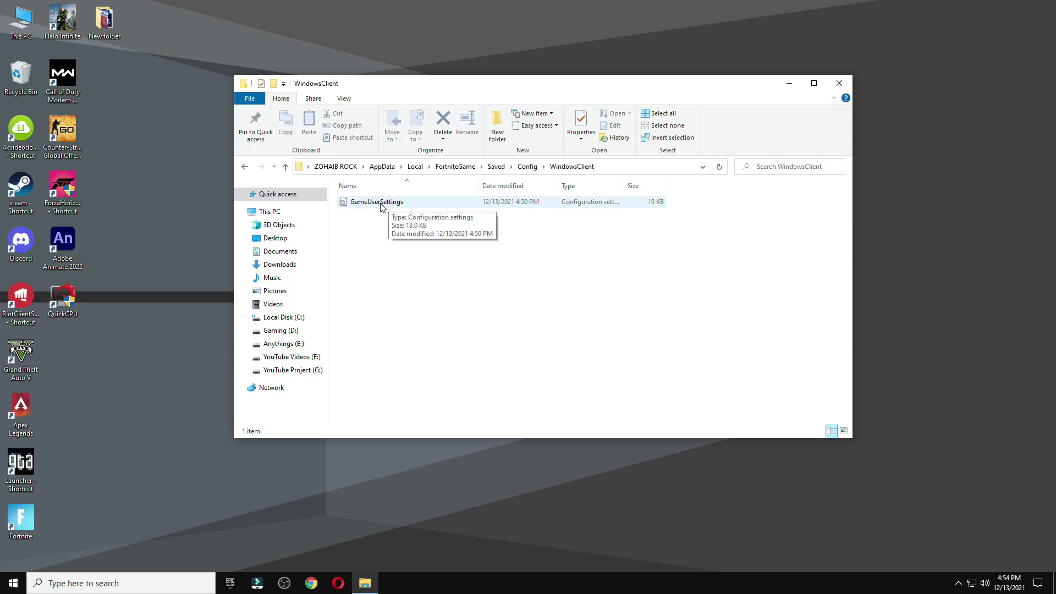
# Duplicate the GameUserSettings file within the WindowsClient folder as a backup
pyautogui.rightClick(381, 204)
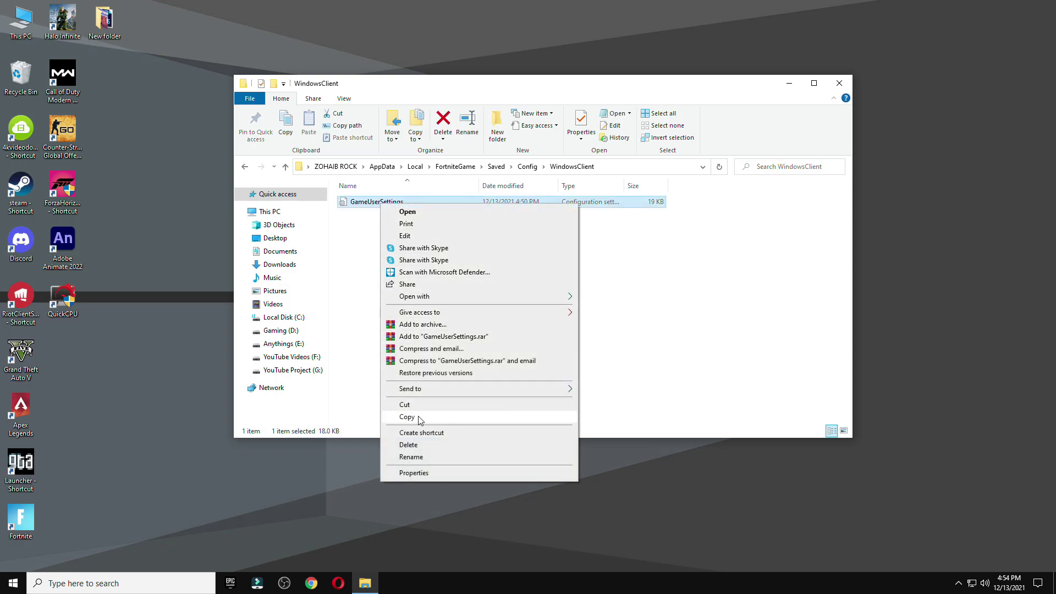
pyautogui.click(410, 417)
pyautogui.rightClick(399, 271)
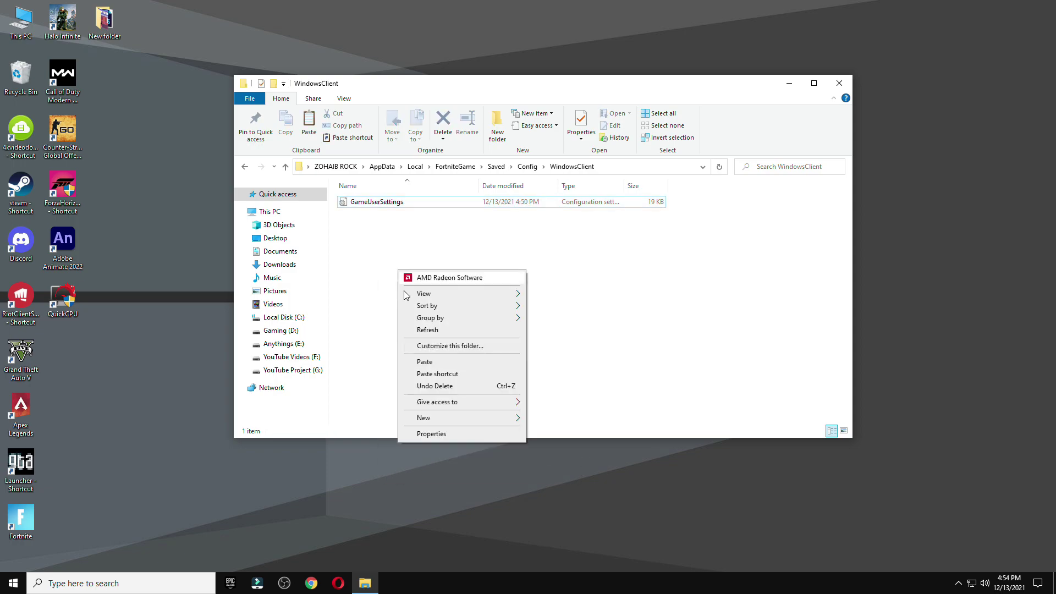
pyautogui.click(427, 362)
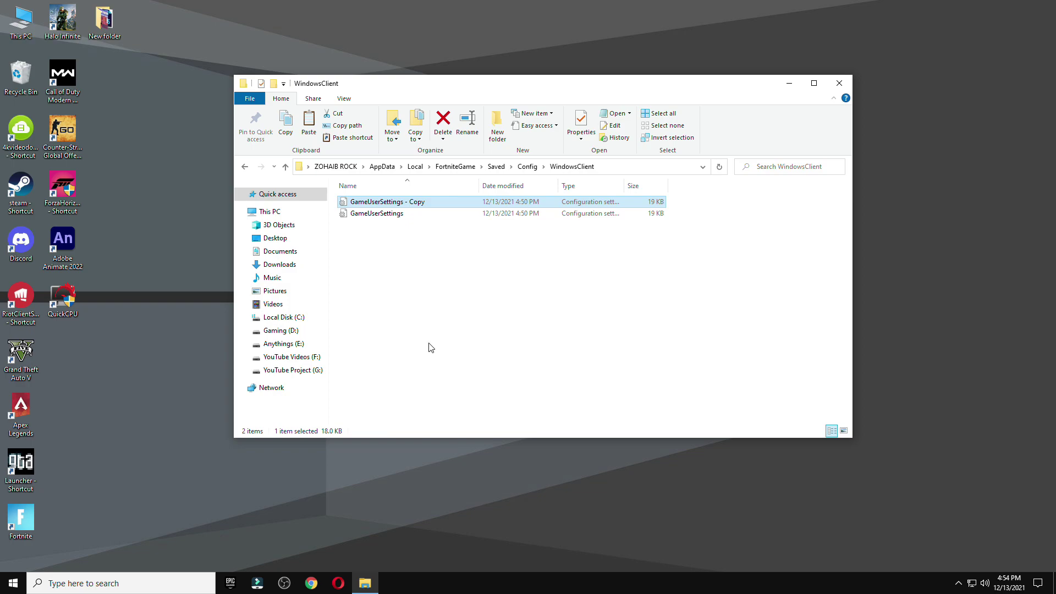
pyautogui.click(417, 297)
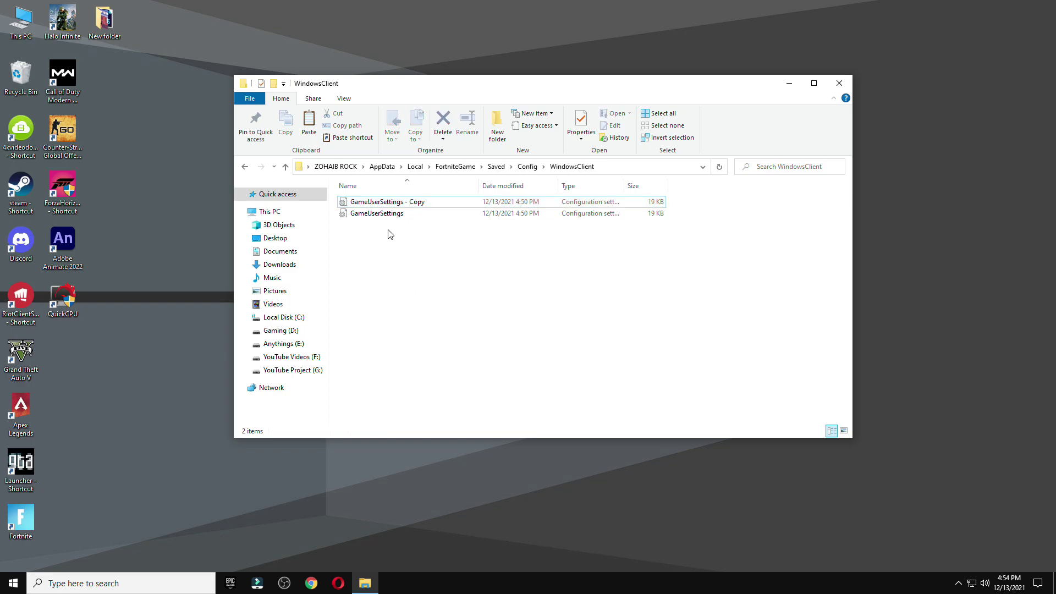
# Rename the copied configuration file as "GameUserSettings default"
pyautogui.rightClick(398, 202)
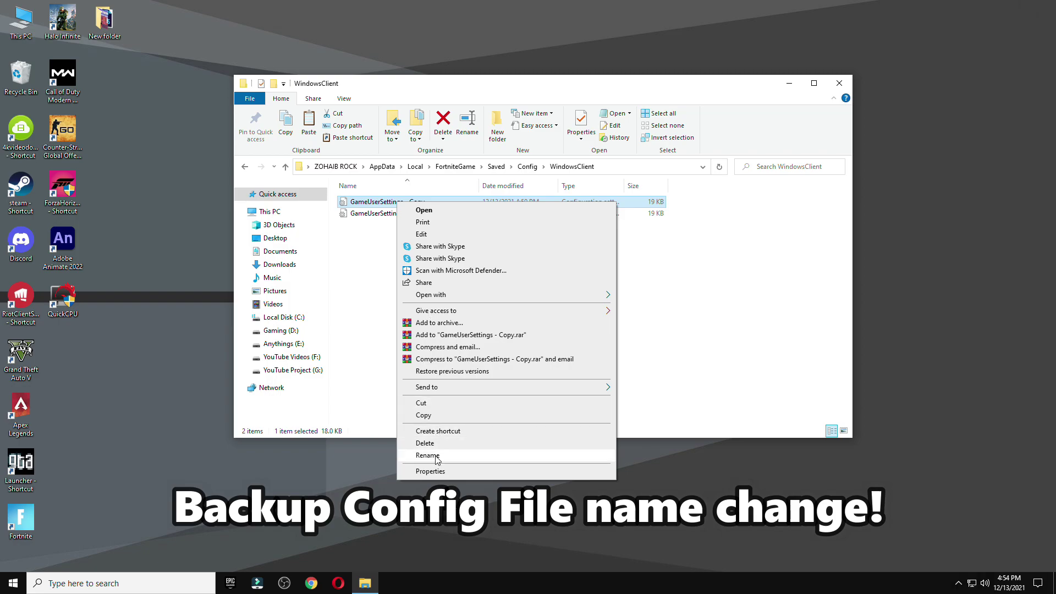
pyautogui.click(436, 456)
pyautogui.click(423, 202)
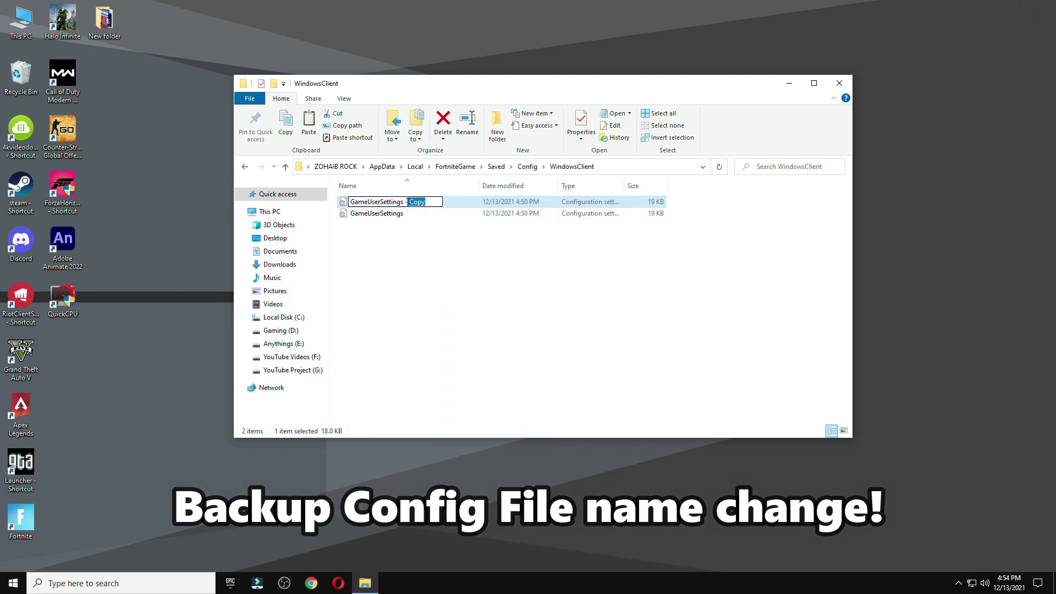
pyautogui.moveTo(407, 202); pyautogui.dragTo(406, 202)
pyautogui.press('BackSpace')
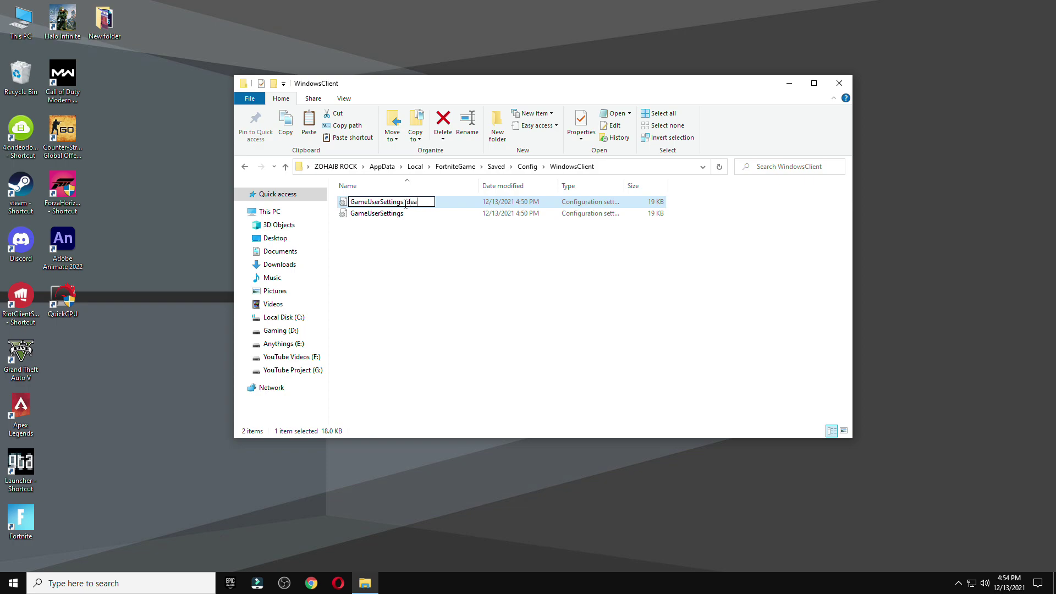
pyautogui.write('default')
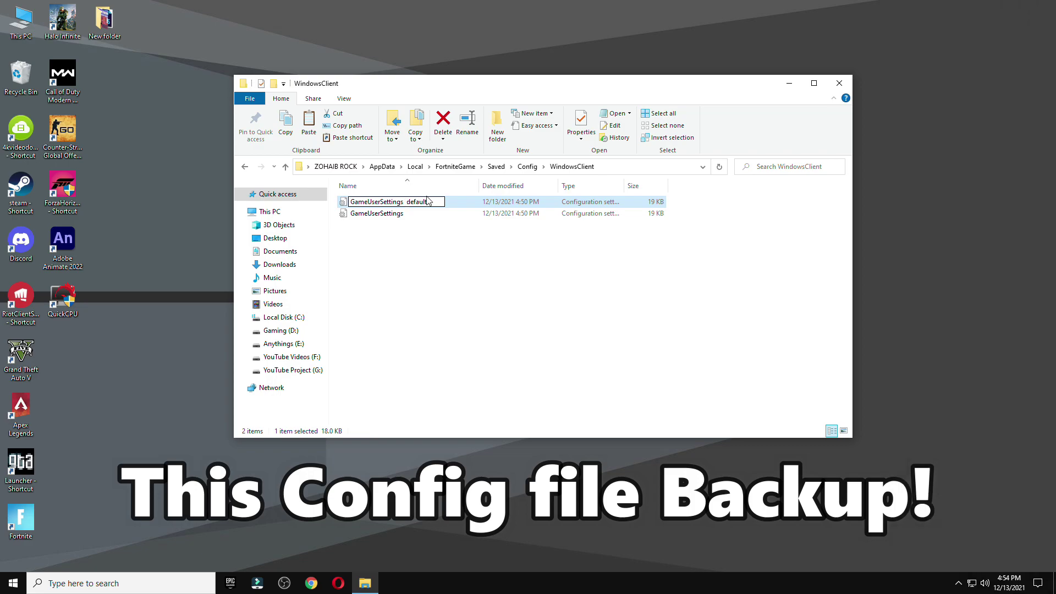
pyautogui.click(410, 267)
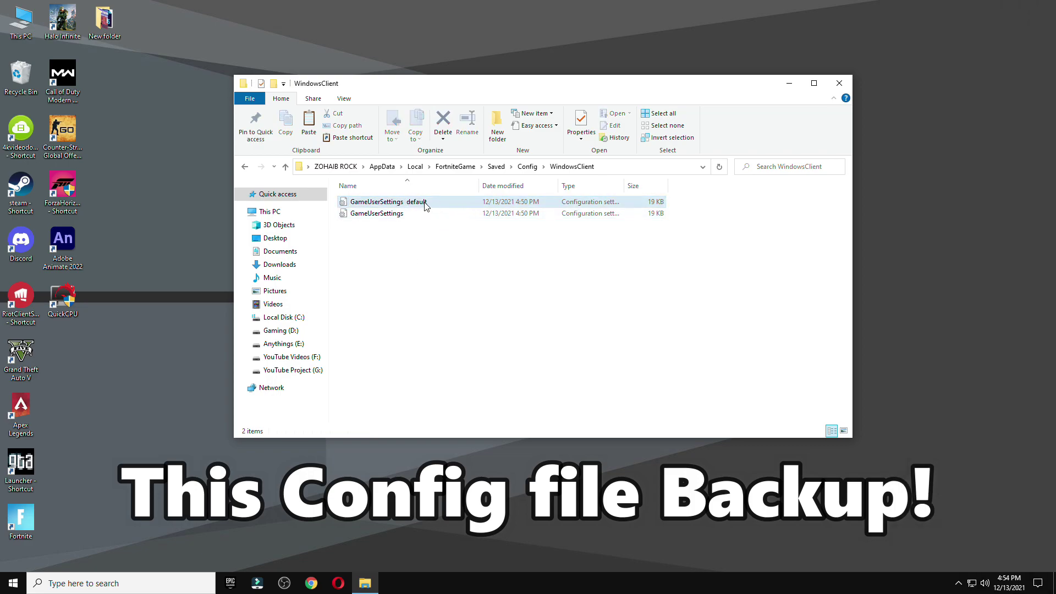
# Check the contents of the original GameUserSettings file, closing it and the WindowsClient folder when done
pyautogui.doubleClick(406, 215)
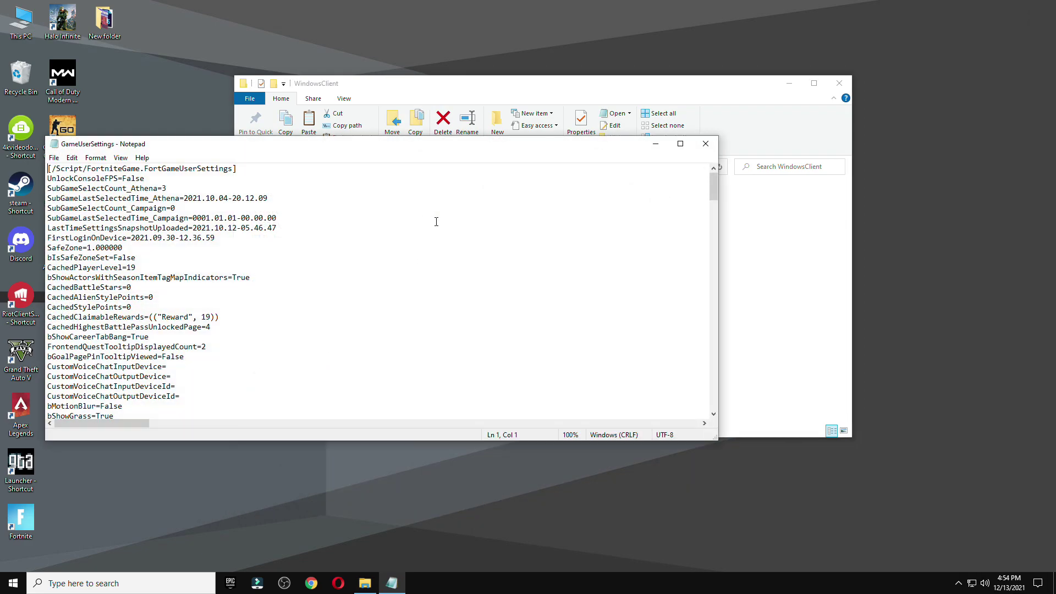
pyautogui.click(705, 144)
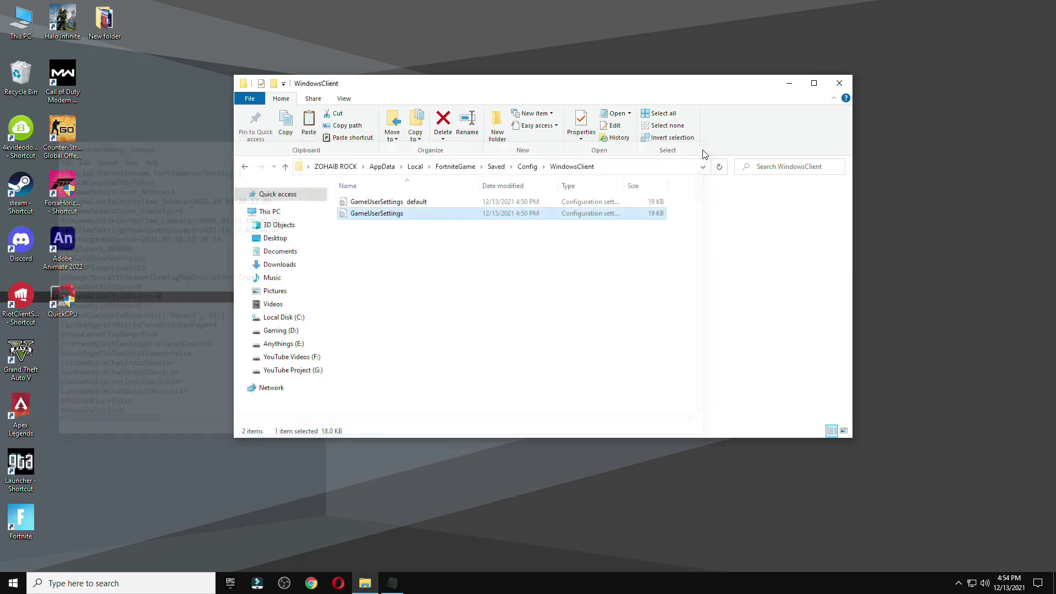
pyautogui.click(839, 83)
# Open the 1440 x1080 configuration file from the desktop for editing, copy all of its text and close it
pyautogui.rightClick(533, 183)
pyautogui.click(558, 215)
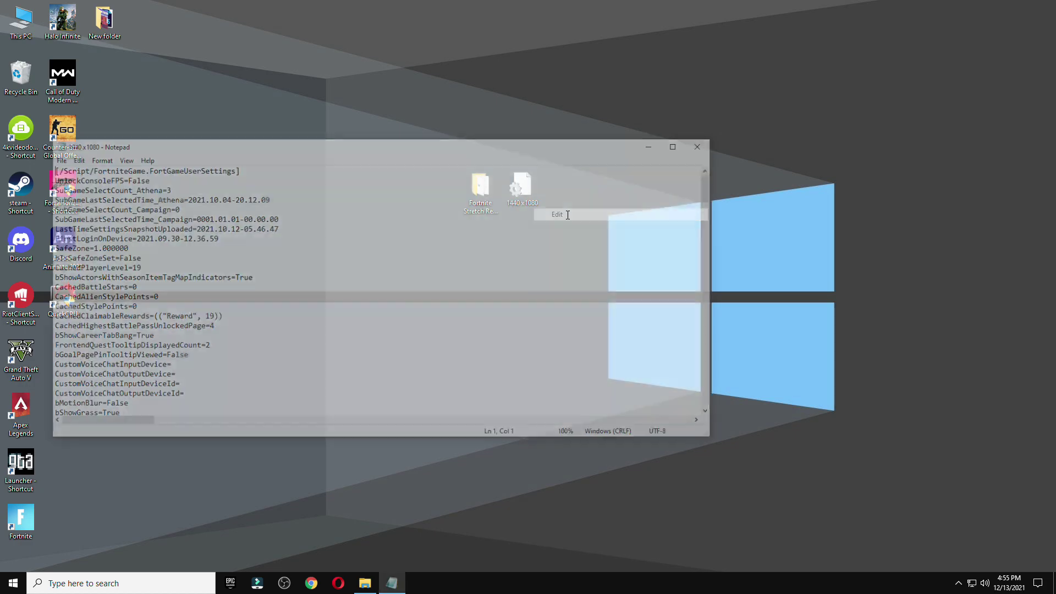
pyautogui.hotkey('ctrl', 'a')
pyautogui.rightClick(102, 228)
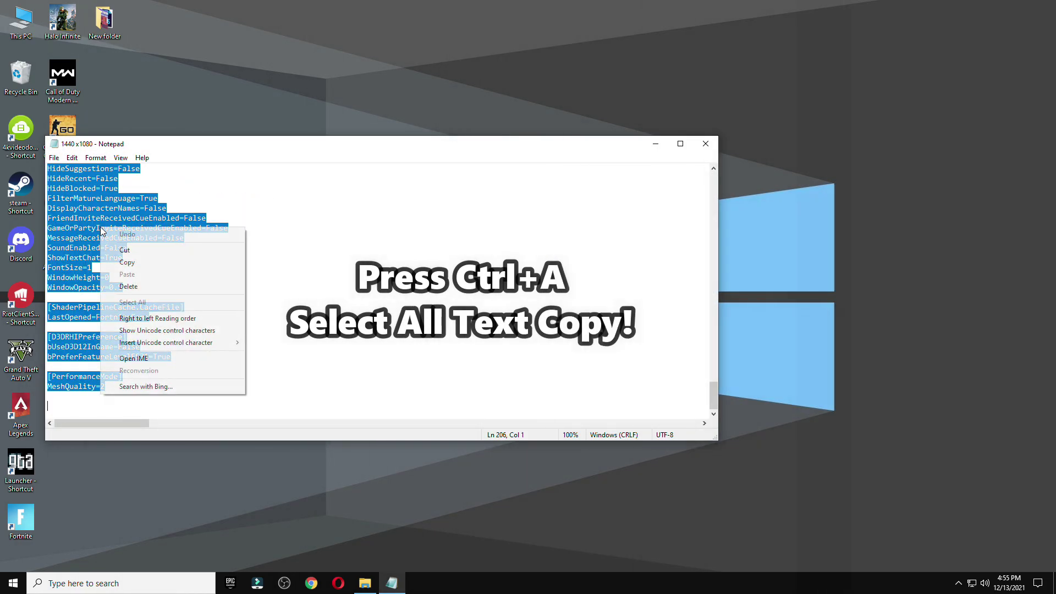
pyautogui.click(160, 263)
pyautogui.click(706, 144)
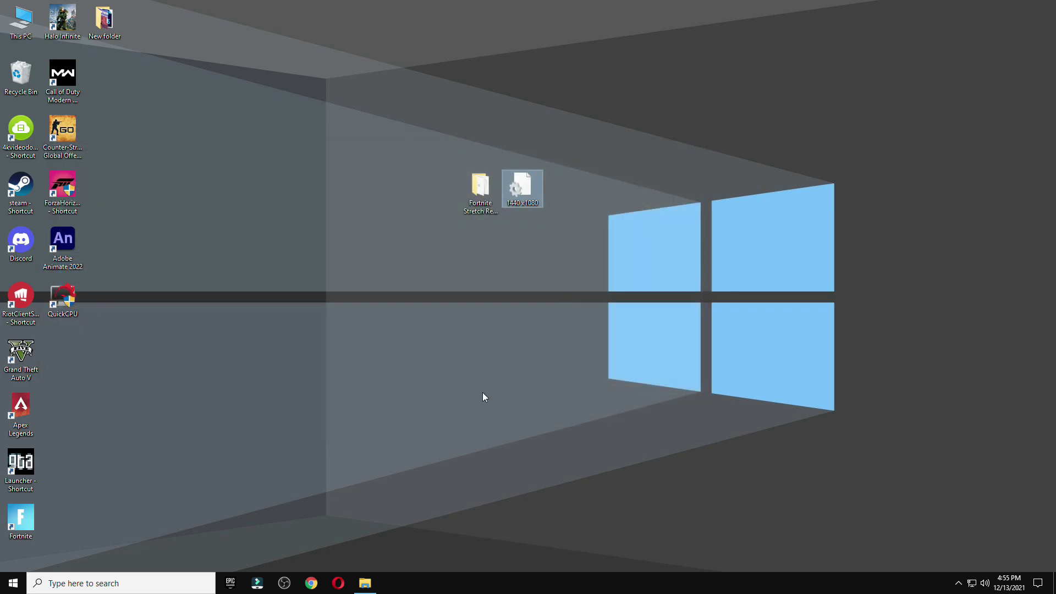
# Open the original GameUserSettings file in the WindowsClient folder for editing and delete all of its text
pyautogui.click(365, 584)
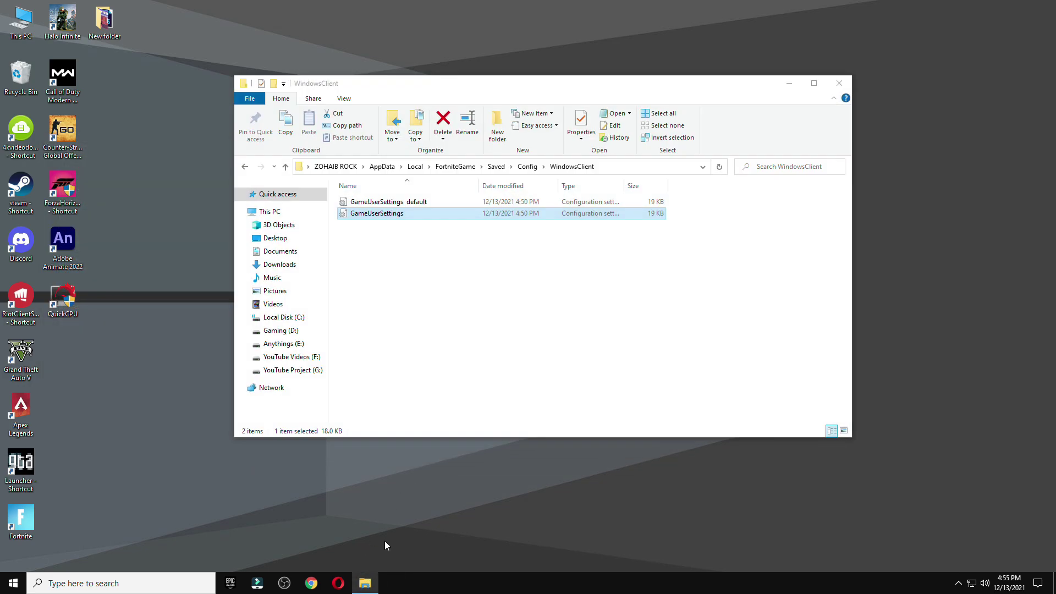
pyautogui.rightClick(401, 219)
pyautogui.click(436, 250)
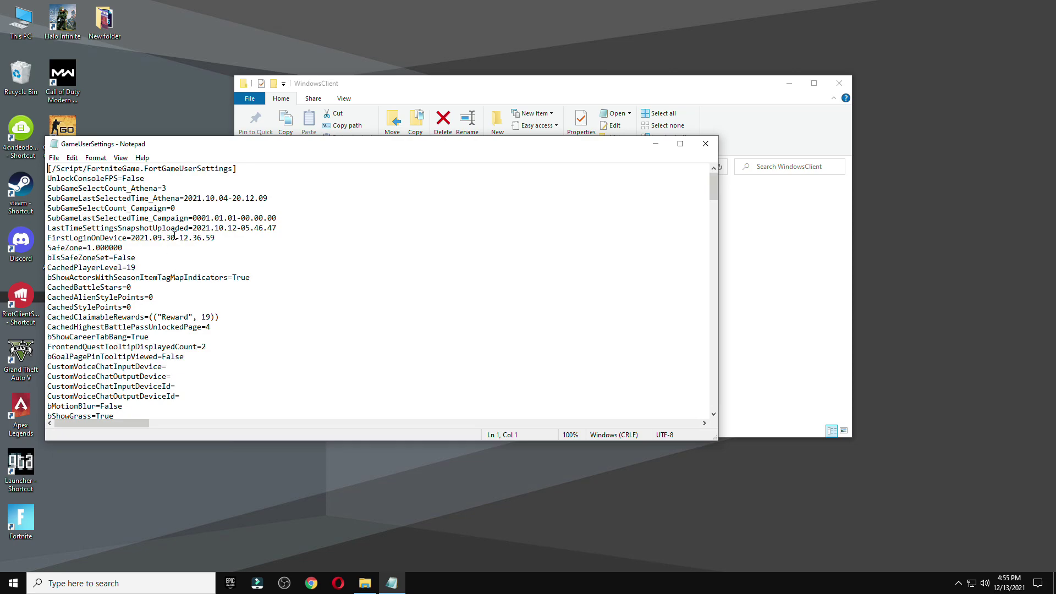
pyautogui.hotkey('ctrl', 'a')
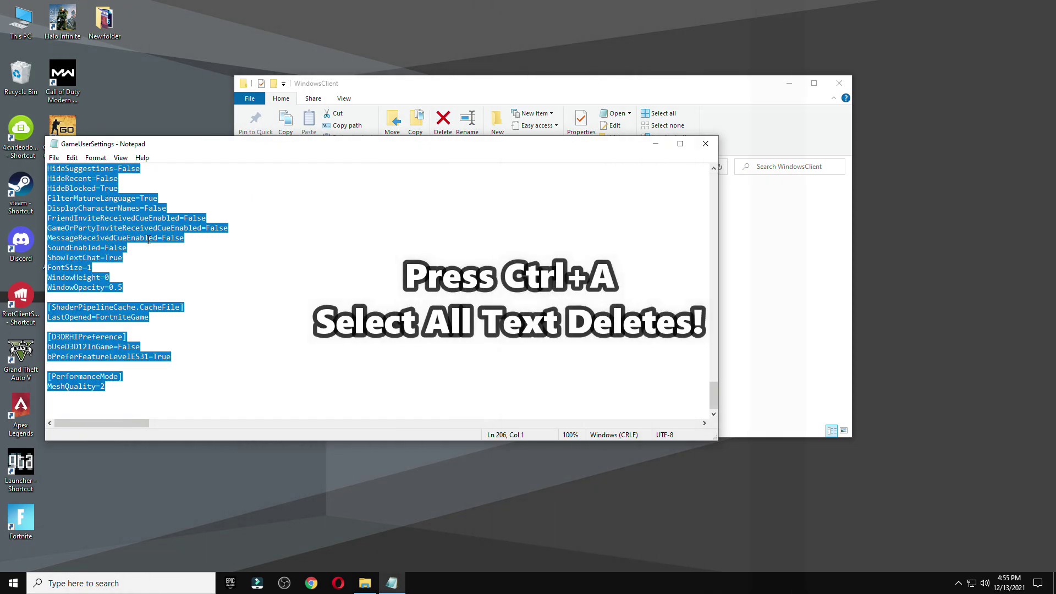
pyautogui.rightClick(148, 240)
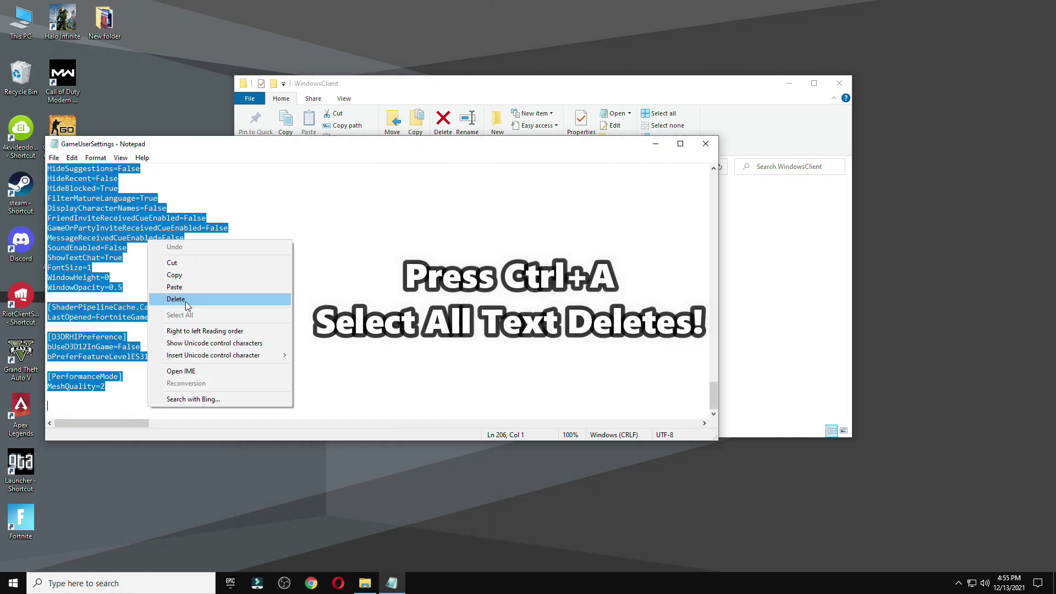
pyautogui.click(199, 299)
# Paste the copied configuration text into the emptied GameUserSettings file, saving it and closing the WindowsClient folder
pyautogui.rightClick(150, 229)
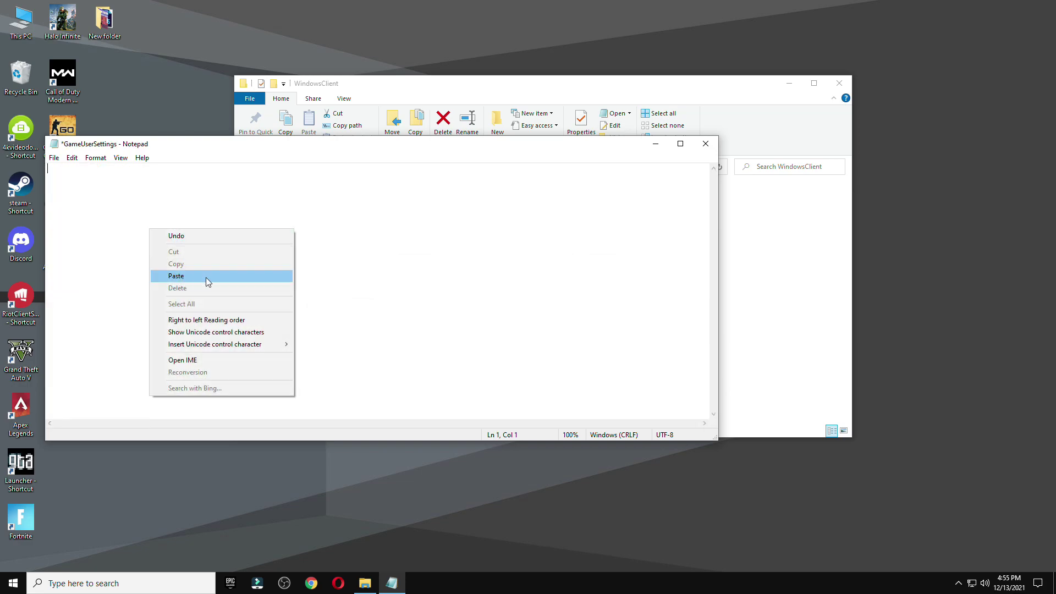
pyautogui.click(194, 279)
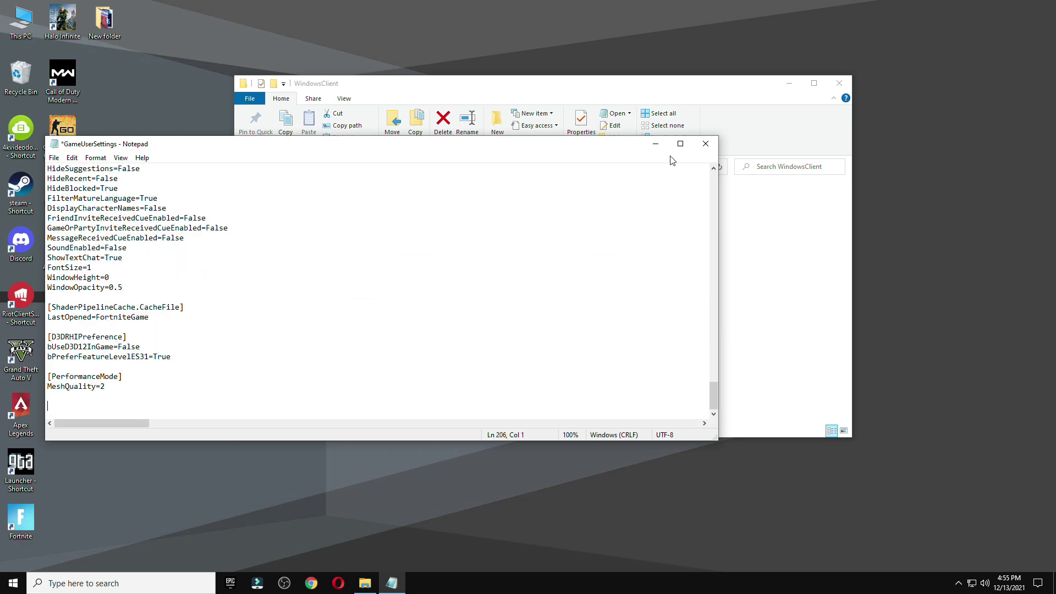
pyautogui.click(706, 144)
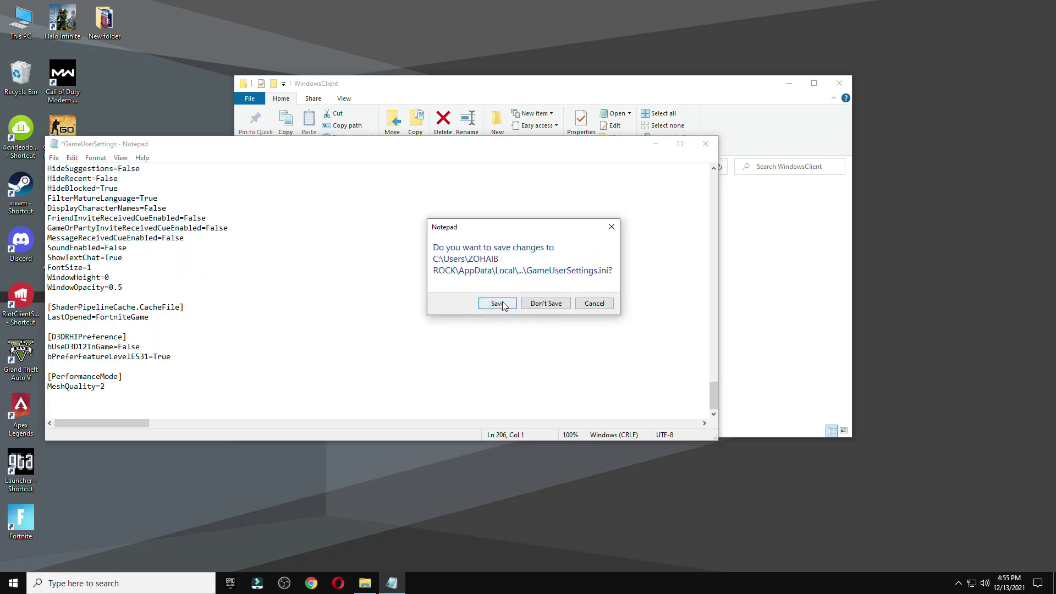
pyautogui.click(498, 303)
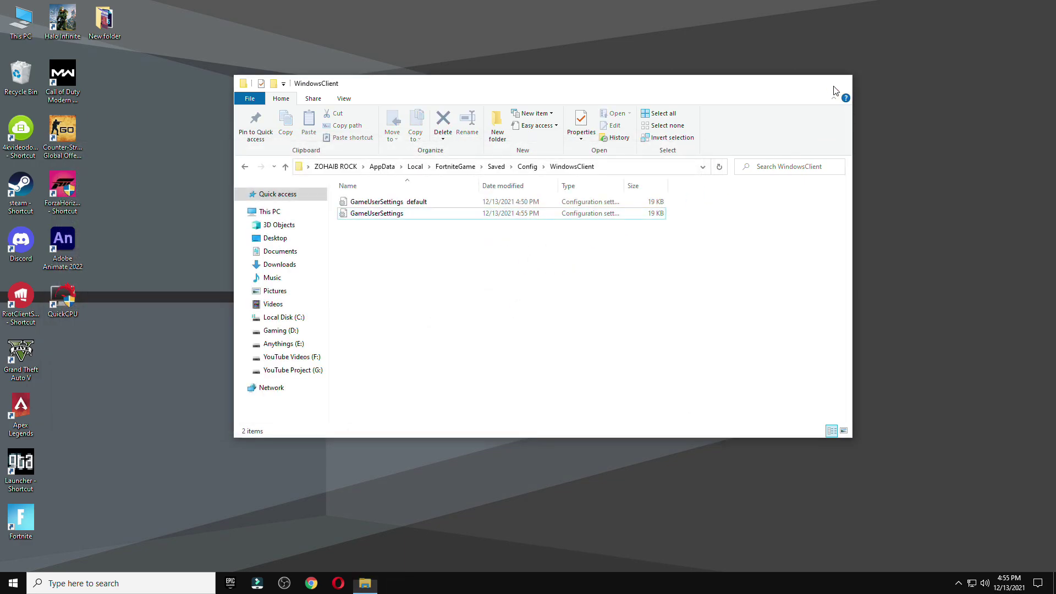
pyautogui.click(839, 84)
# Move the 1440 x1080 file aside on the desktop and open the Display settings in AMD Radeon Software
pyautogui.rightClick(596, 148)
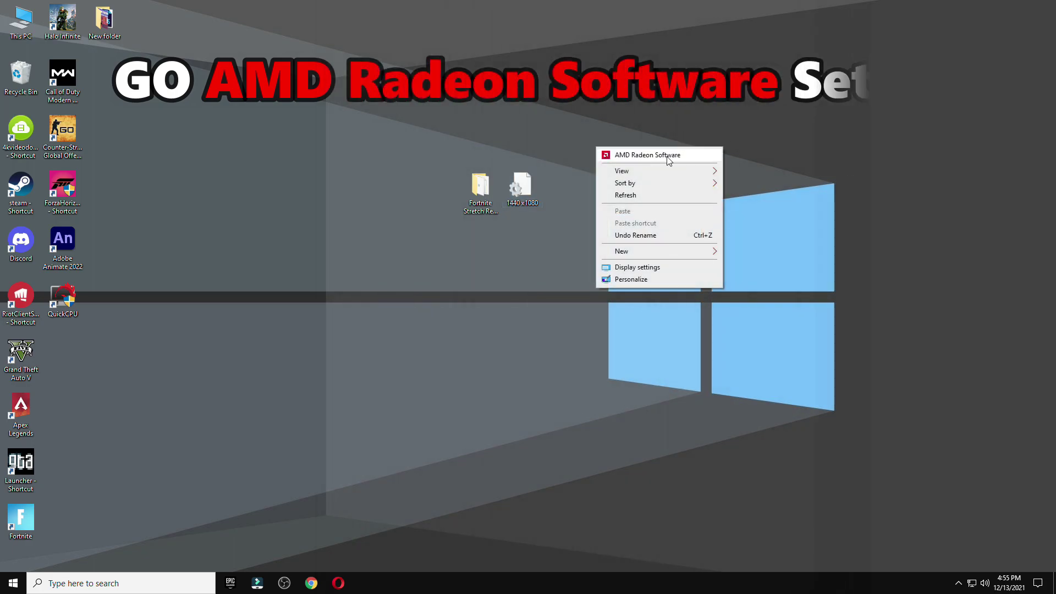
pyautogui.moveTo(522, 187); pyautogui.dragTo(899, 188)
pyautogui.rightClick(547, 116)
pyautogui.click(605, 125)
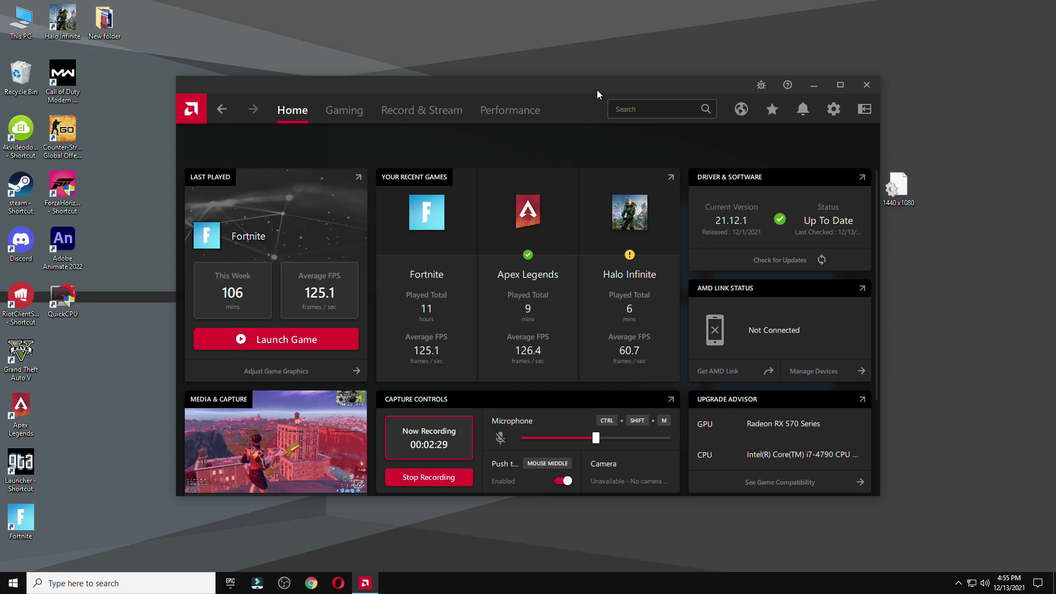
pyautogui.moveTo(596, 90); pyautogui.dragTo(488, 61)
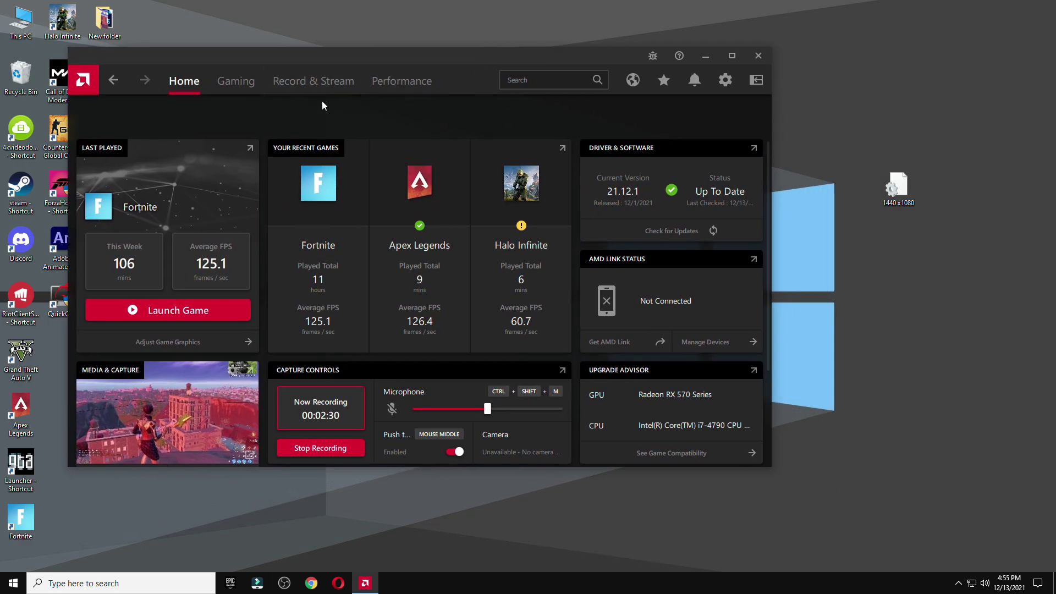
pyautogui.click(726, 80)
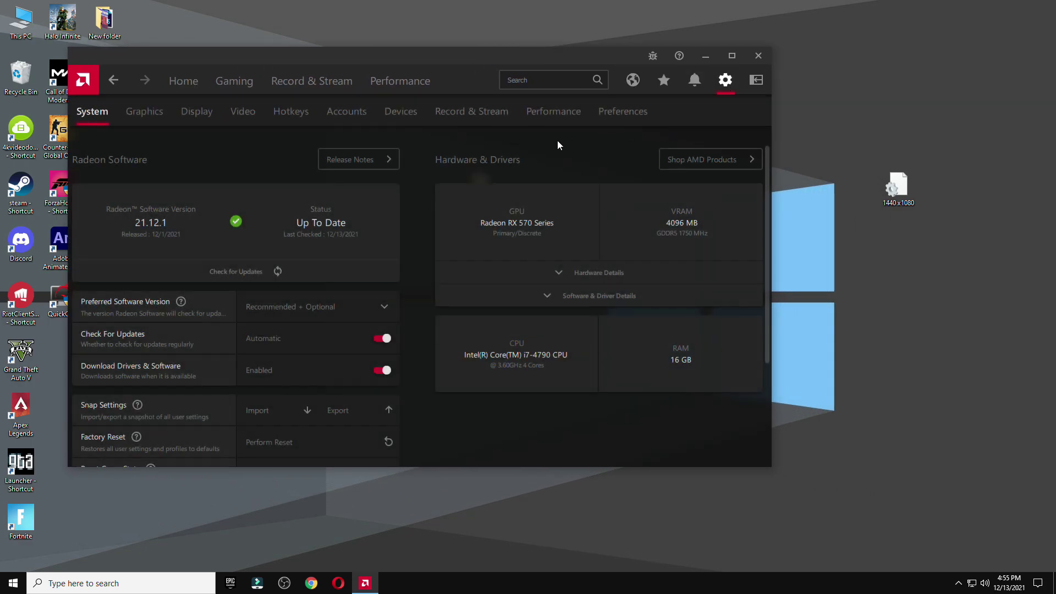
pyautogui.click(204, 120)
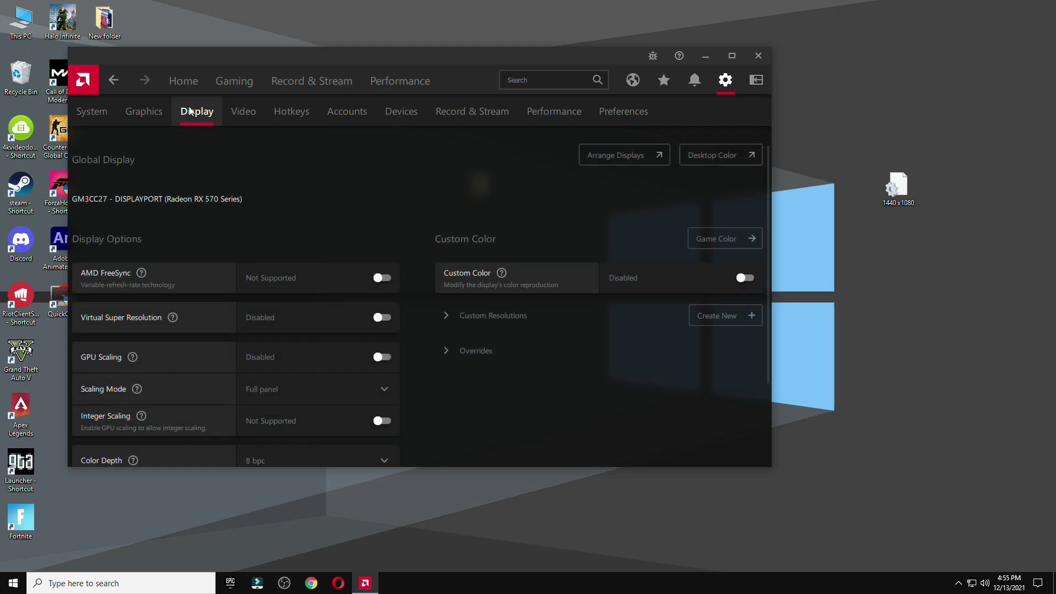
# Set the Scaling Mode in the display options to Full panel
pyautogui.scroll(-2, 220, 313)
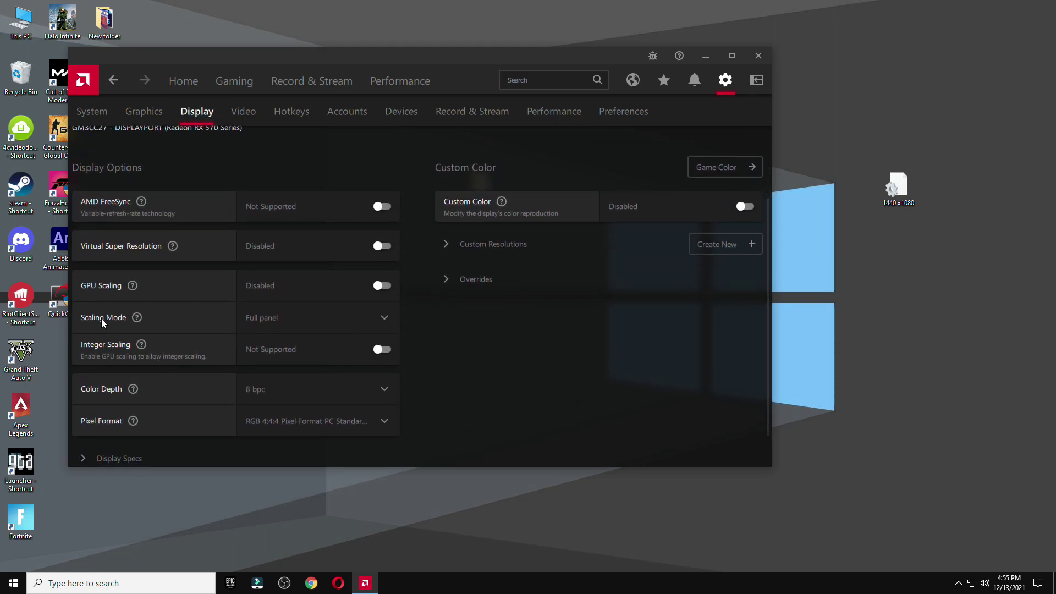
pyautogui.click(270, 327)
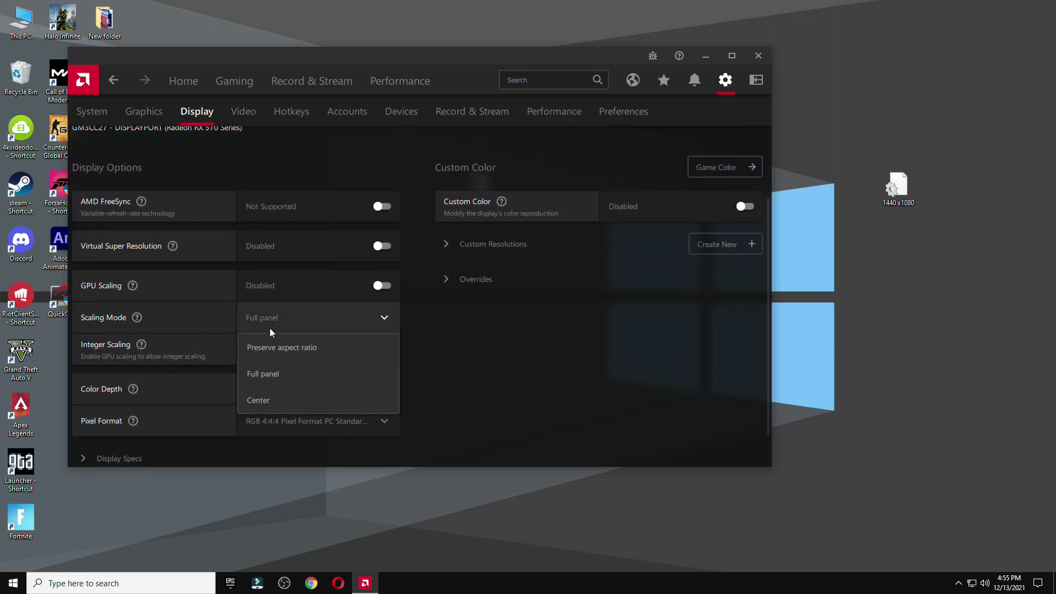
pyautogui.click(292, 374)
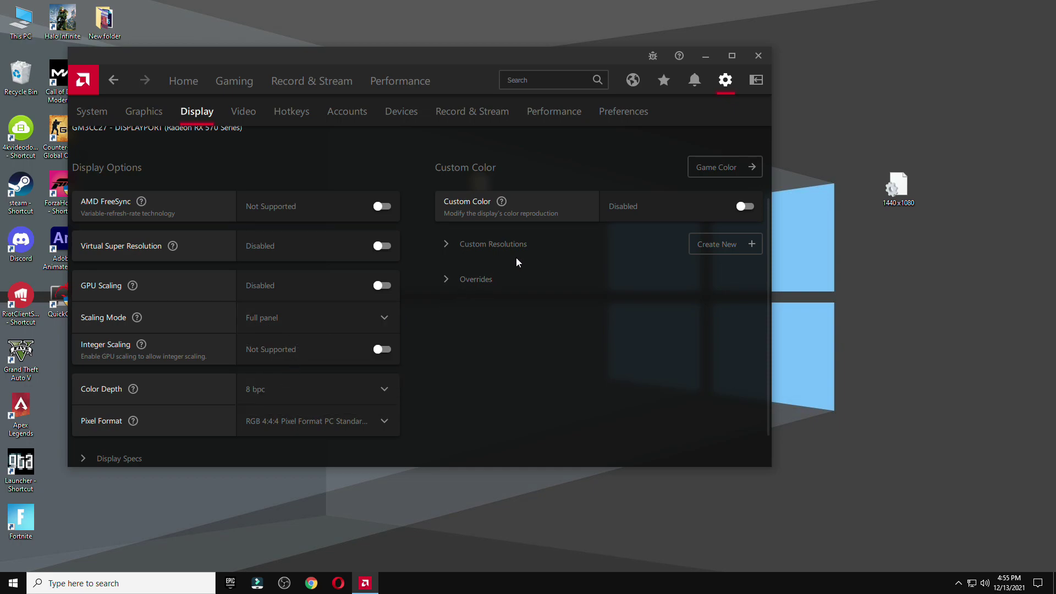
# Create a 1440 x 1080 custom resolution at 60 Hz, editing the horizontal and vertical Timing Display values, and close AMD Radeon Software
pyautogui.click(493, 244)
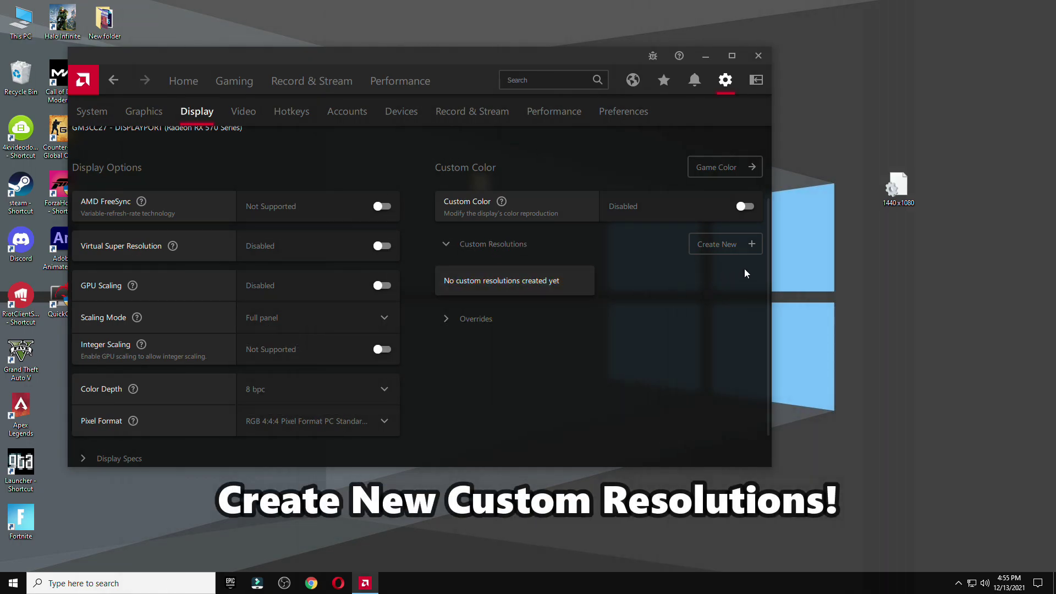
pyautogui.click(743, 247)
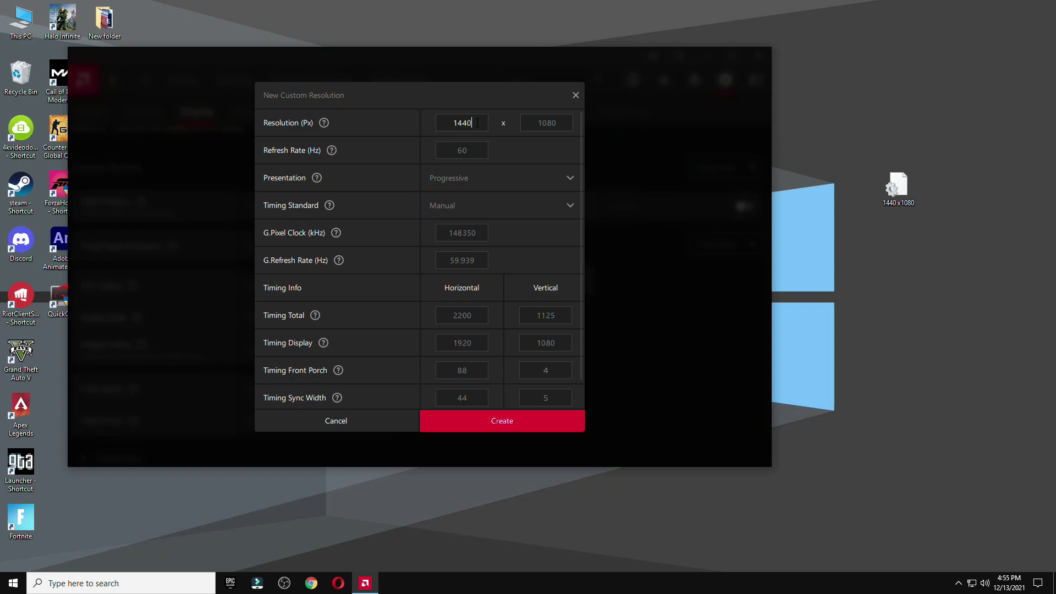
pyautogui.click(556, 122)
pyautogui.click(462, 343)
pyautogui.click(549, 344)
pyautogui.doubleClick(557, 343)
pyautogui.click(512, 421)
pyautogui.click(515, 421)
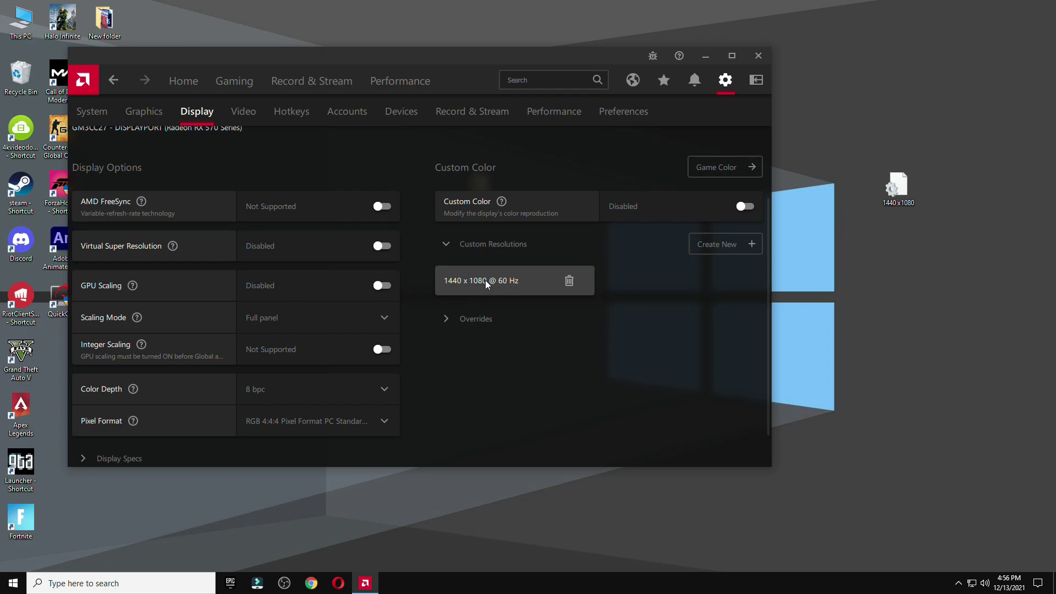
pyautogui.click(748, 60)
# Set the Windows display resolution to 1440 × 1080, keep the changes and close the display settings
pyautogui.rightClick(558, 181)
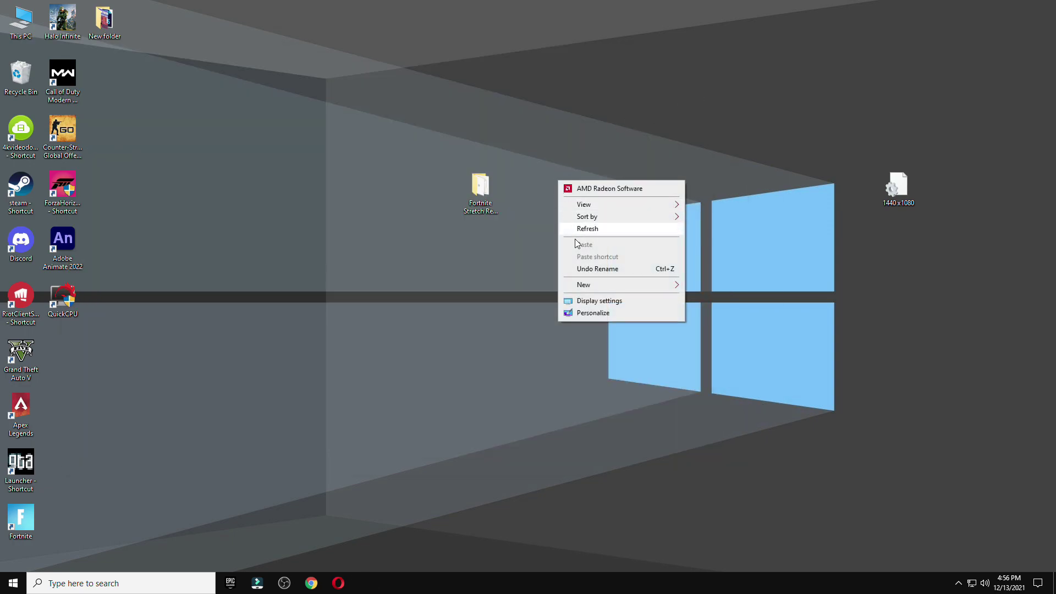
pyautogui.click(627, 302)
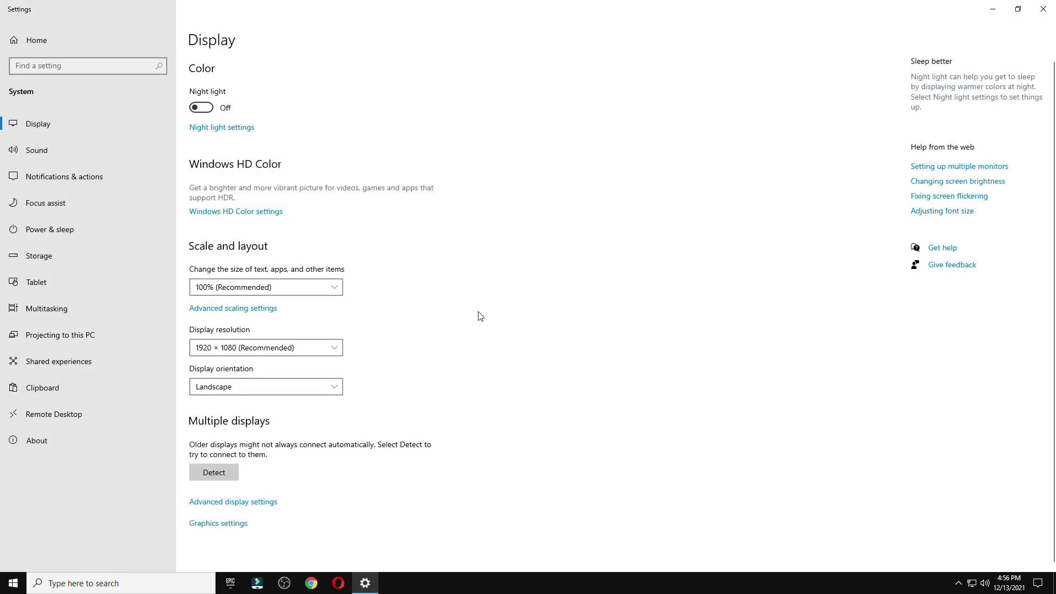
pyautogui.click(337, 350)
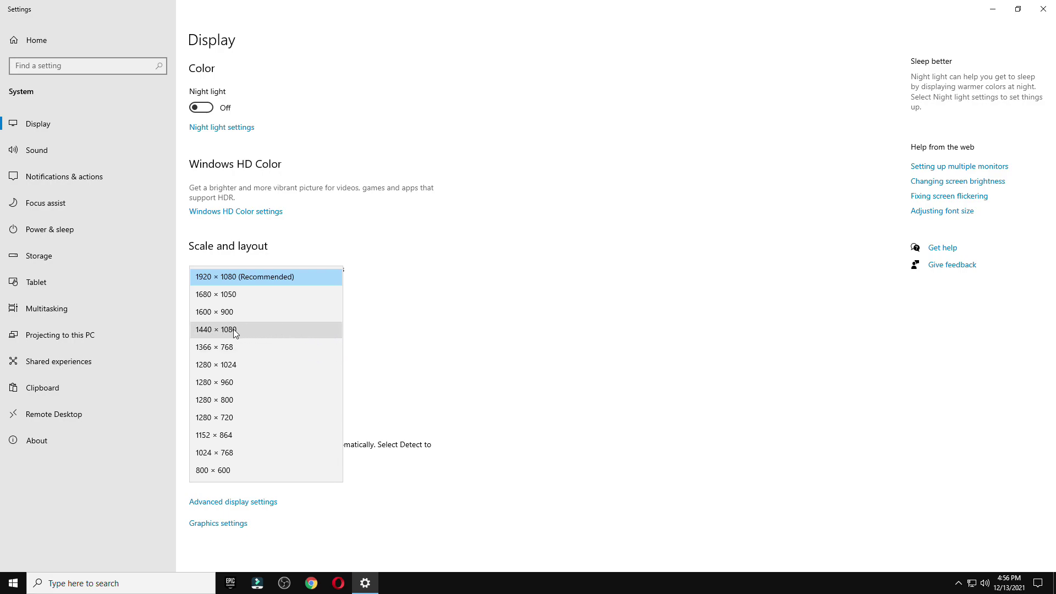
pyautogui.click(237, 330)
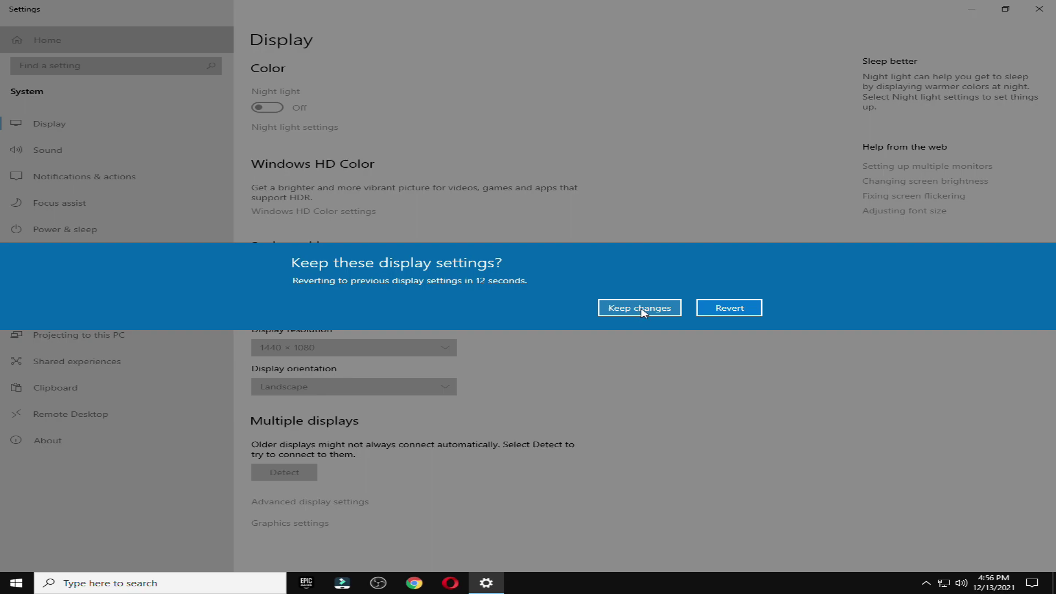
pyautogui.click(643, 310)
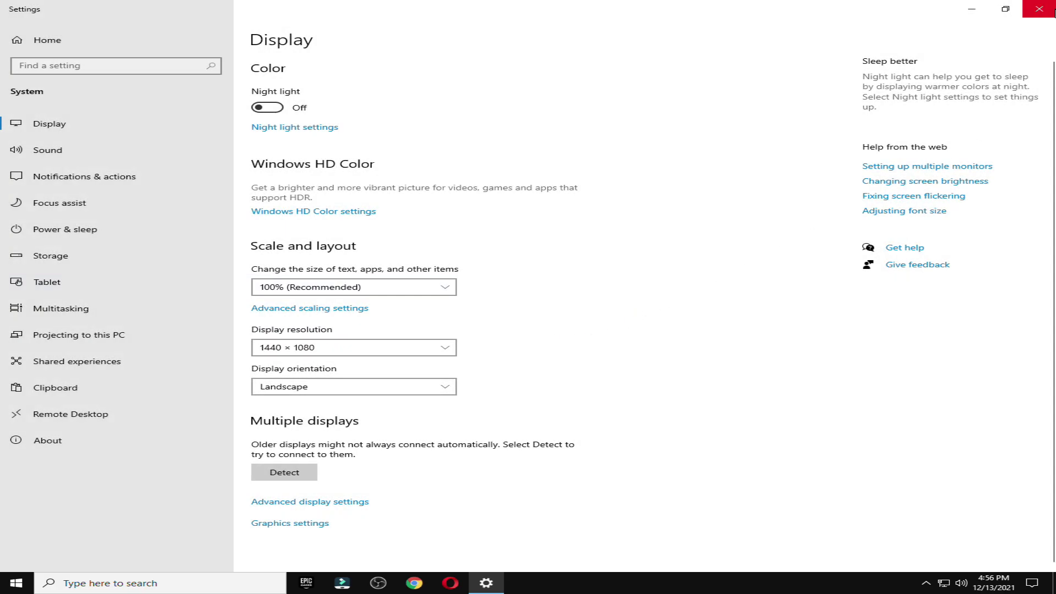
pyautogui.click(1039, 9)
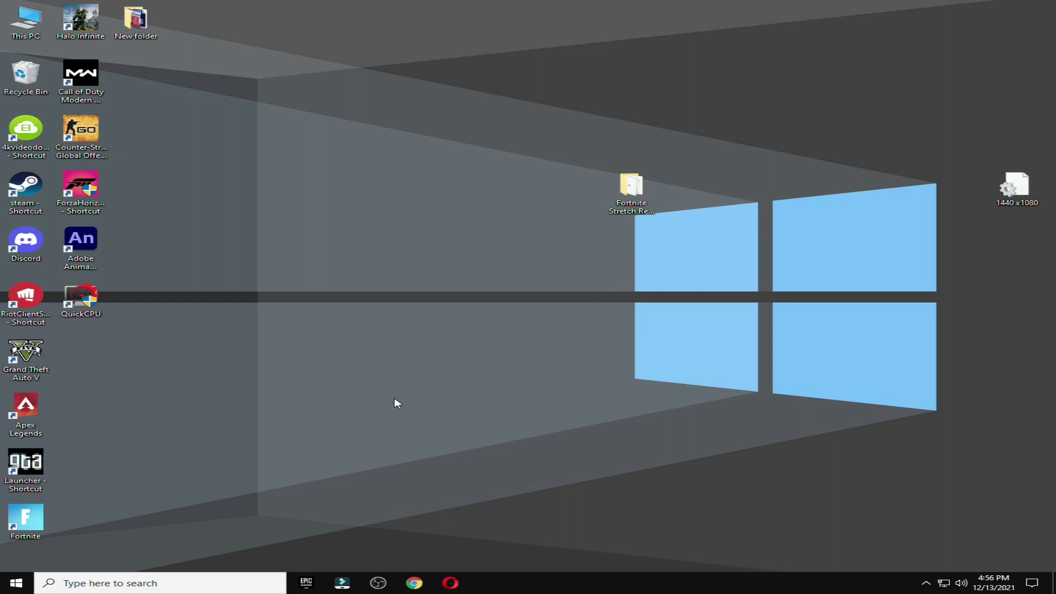
# Switch to the Epic Games Launcher, tidy the window and desktop file positions, and launch Fortnite from the library
pyautogui.click(306, 581)
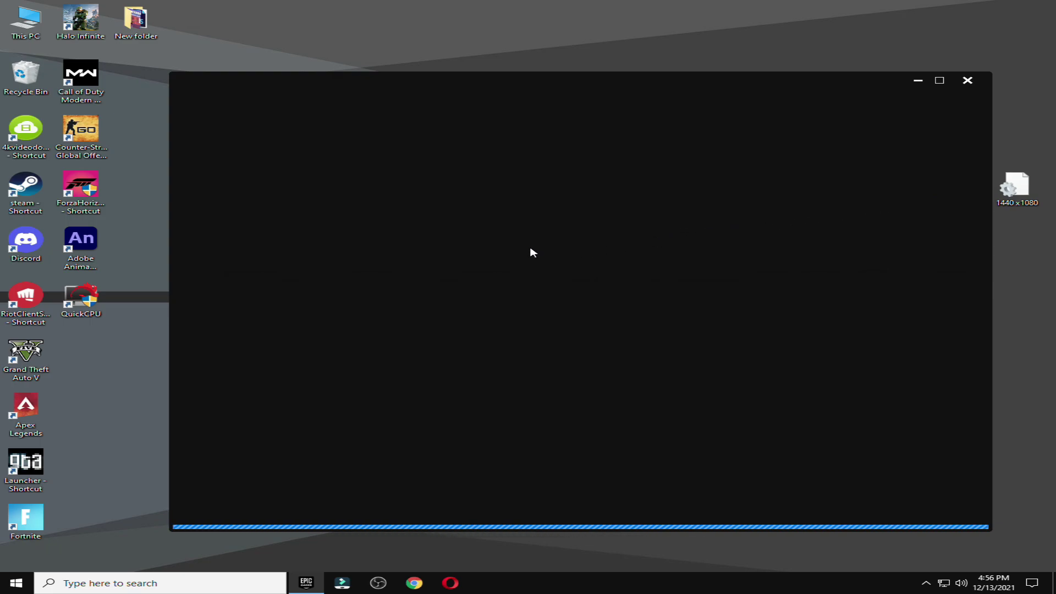
pyautogui.moveTo(759, 83); pyautogui.dragTo(679, 77)
pyautogui.moveTo(684, 78); pyautogui.dragTo(772, 297)
pyautogui.moveTo(1009, 190); pyautogui.dragTo(679, 189)
pyautogui.moveTo(575, 307); pyautogui.dragTo(554, 65)
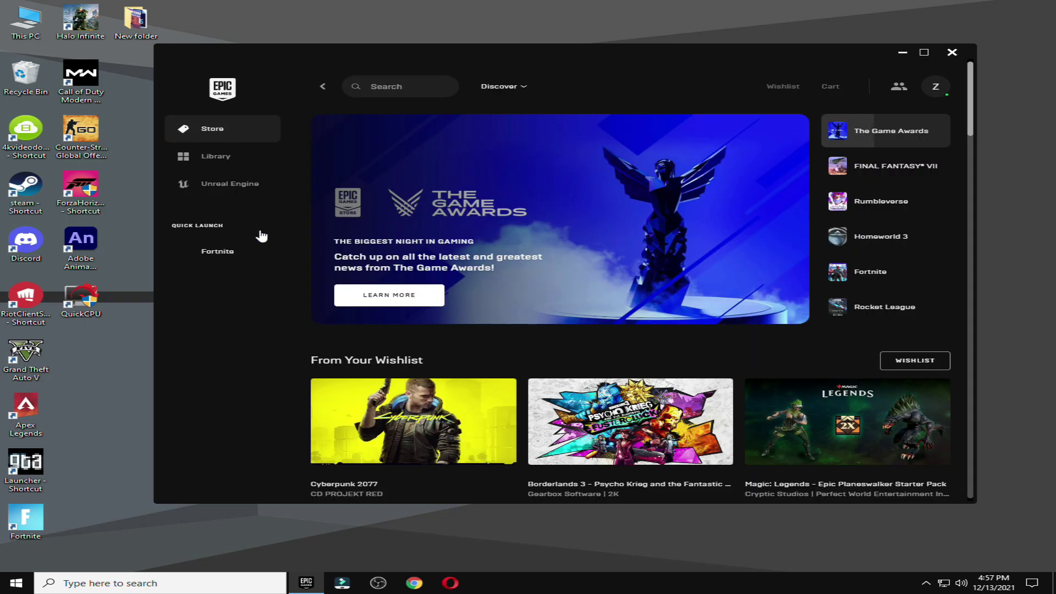
pyautogui.click(193, 159)
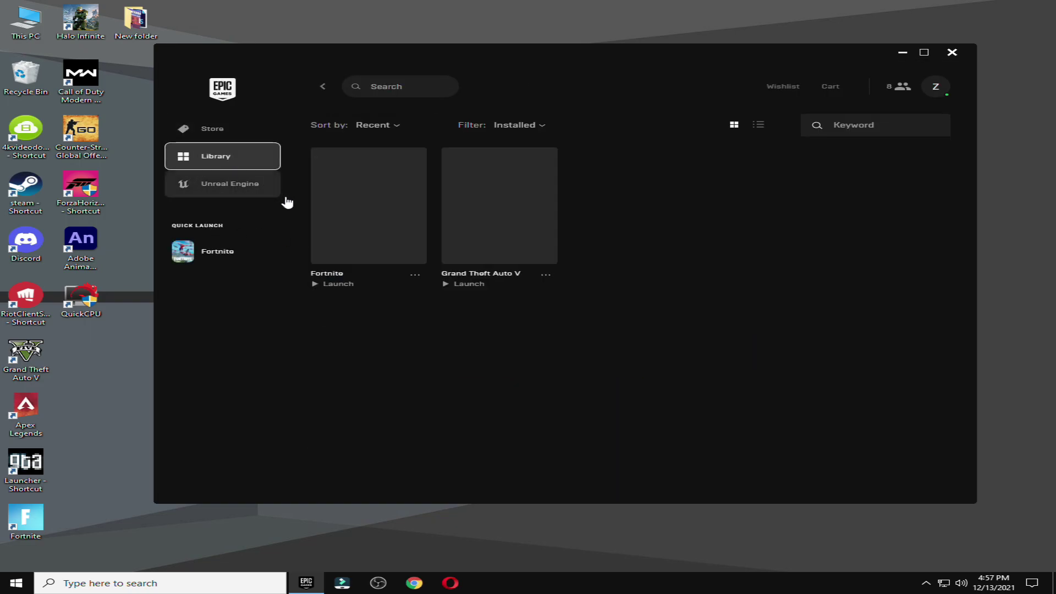
pyautogui.click(364, 222)
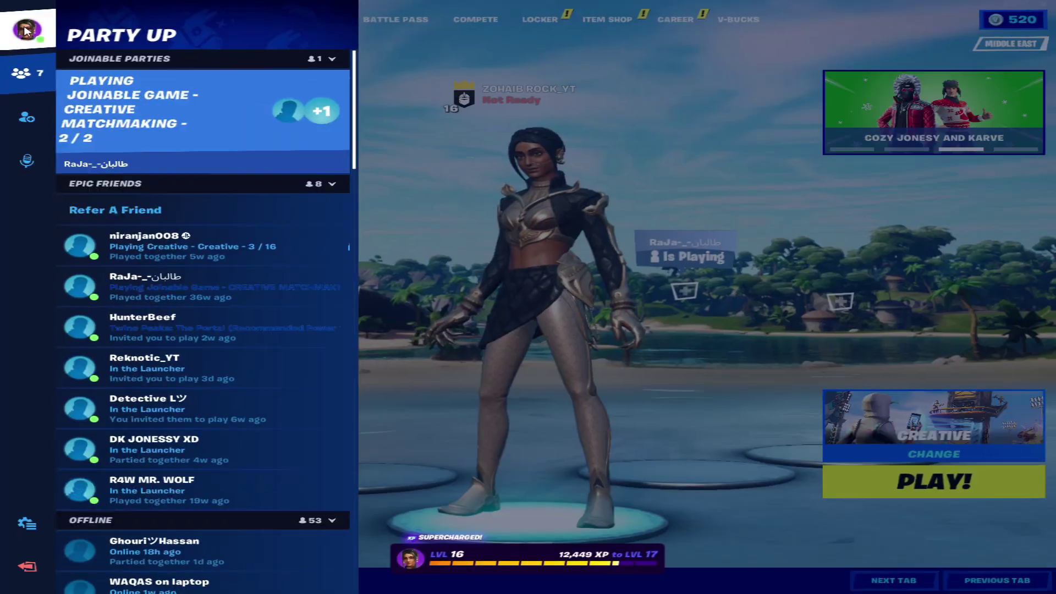
# Review the video settings in Fortnite, return to the lobby and start a Creative game
pyautogui.click(25, 522)
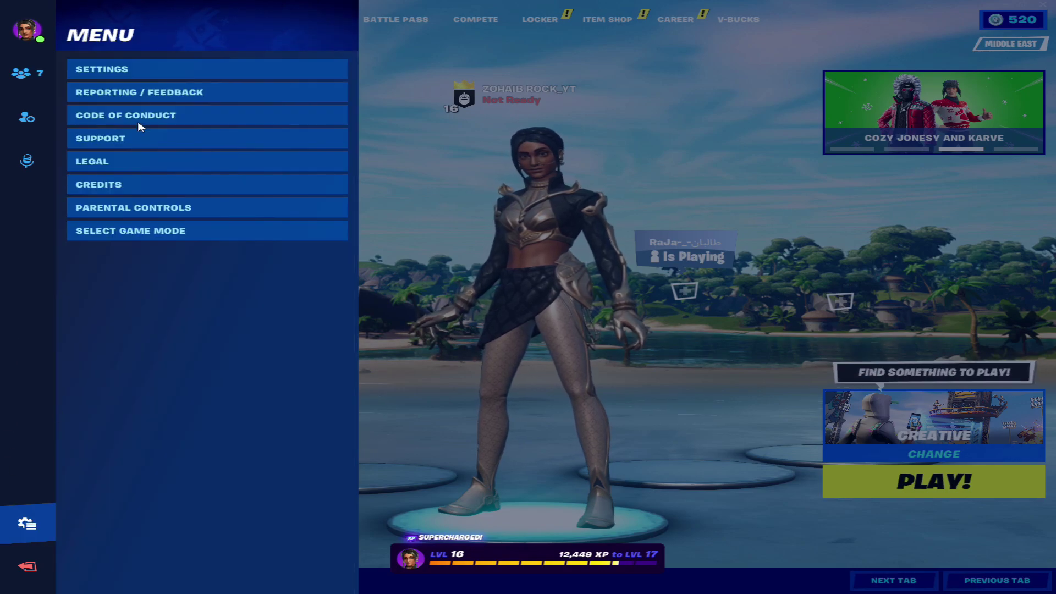
pyautogui.click(174, 75)
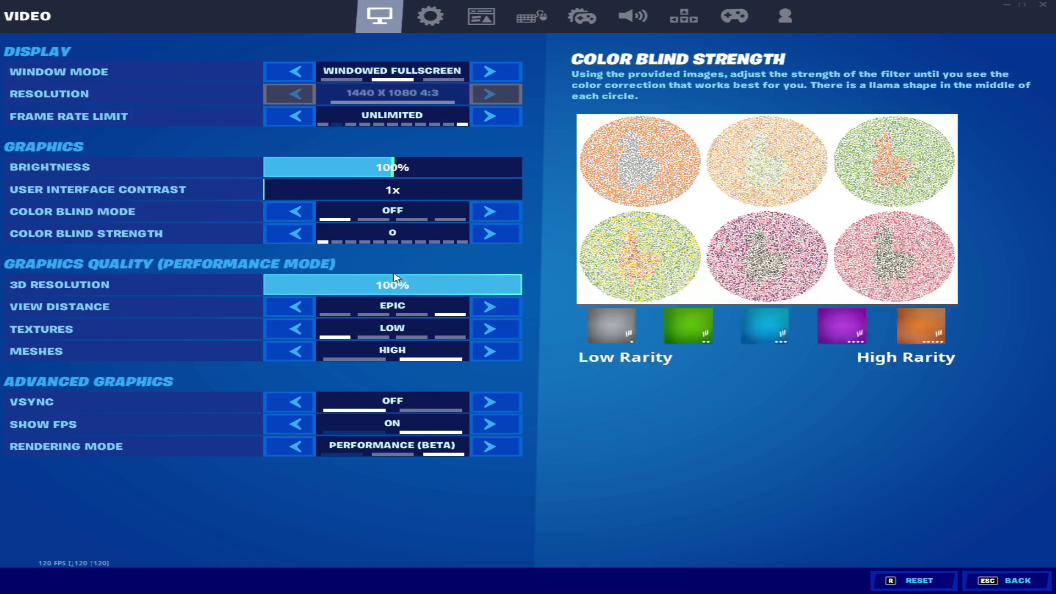
pyautogui.click(1010, 580)
pyautogui.click(892, 487)
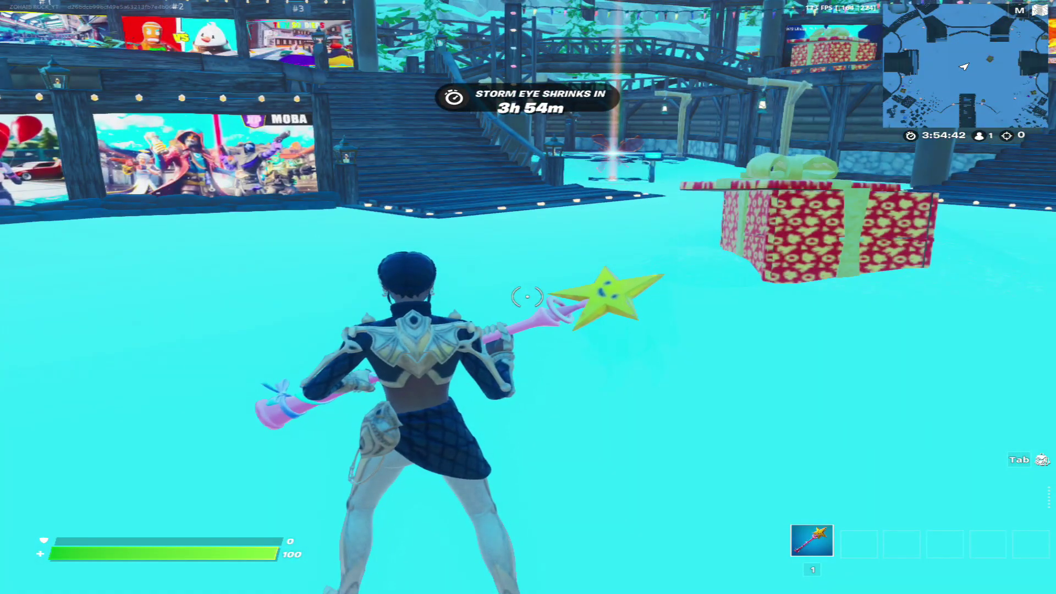
# Run through the Creative hub and enter the snowy practice island
pyautogui.press('w')
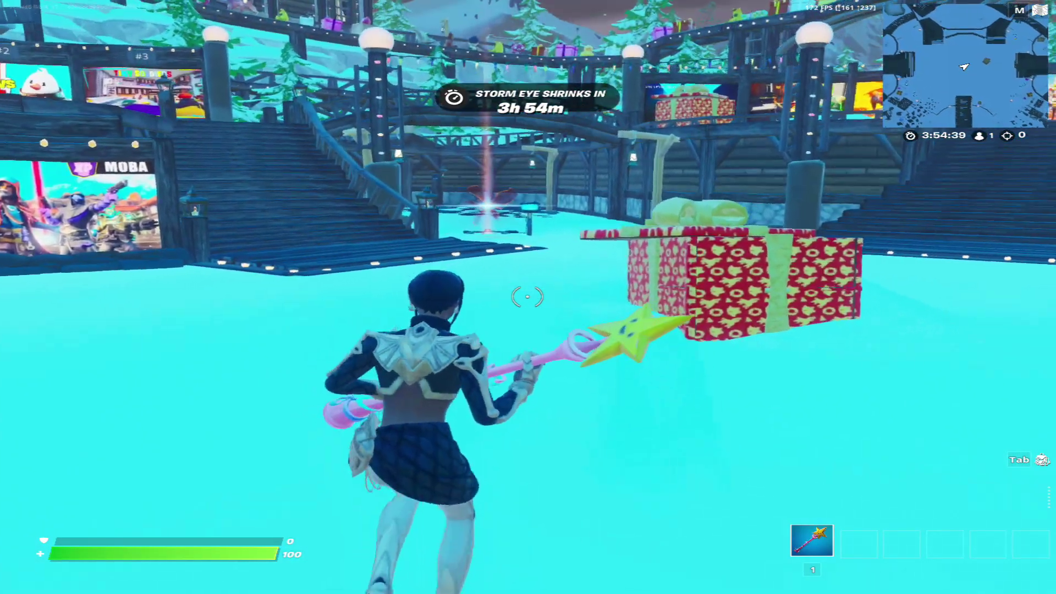
pyautogui.press('w')
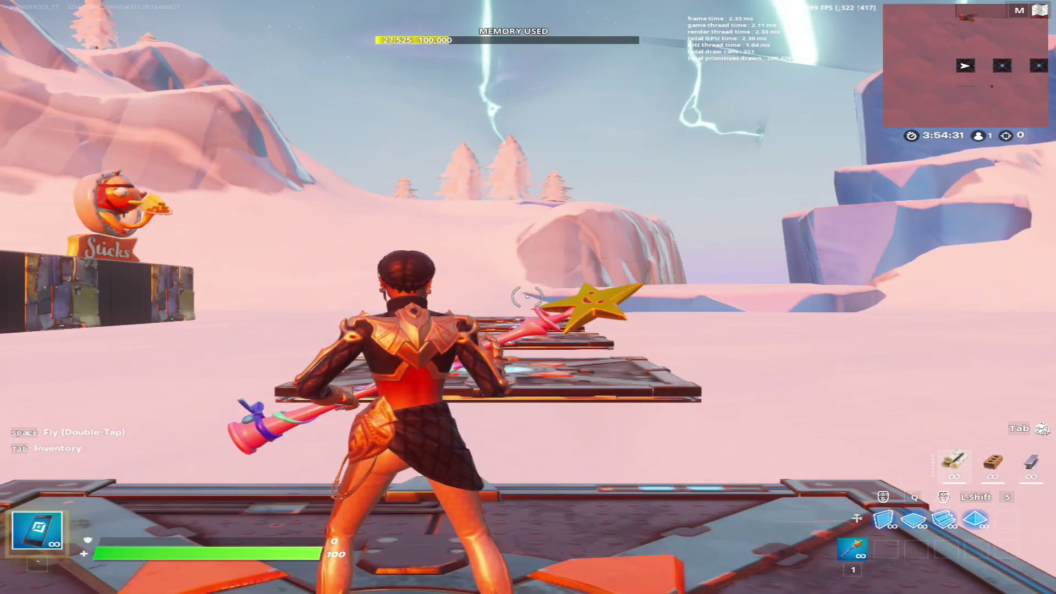
pyautogui.press('w')
# View the profile and privacy options in the social menu, close it and start the island's game
pyautogui.hotkey('shift', 'Escape')
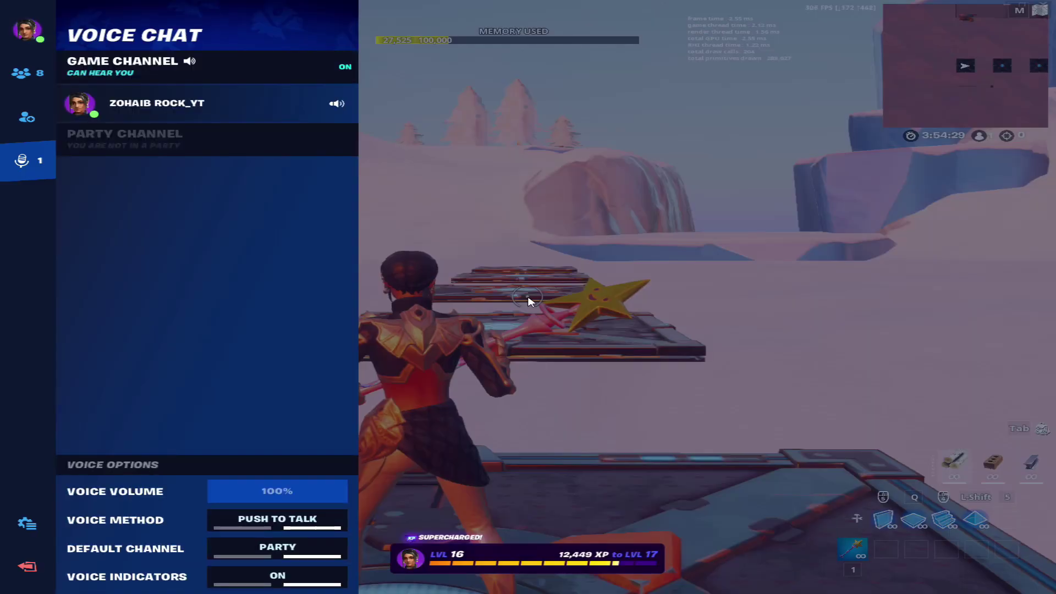
pyautogui.click(37, 49)
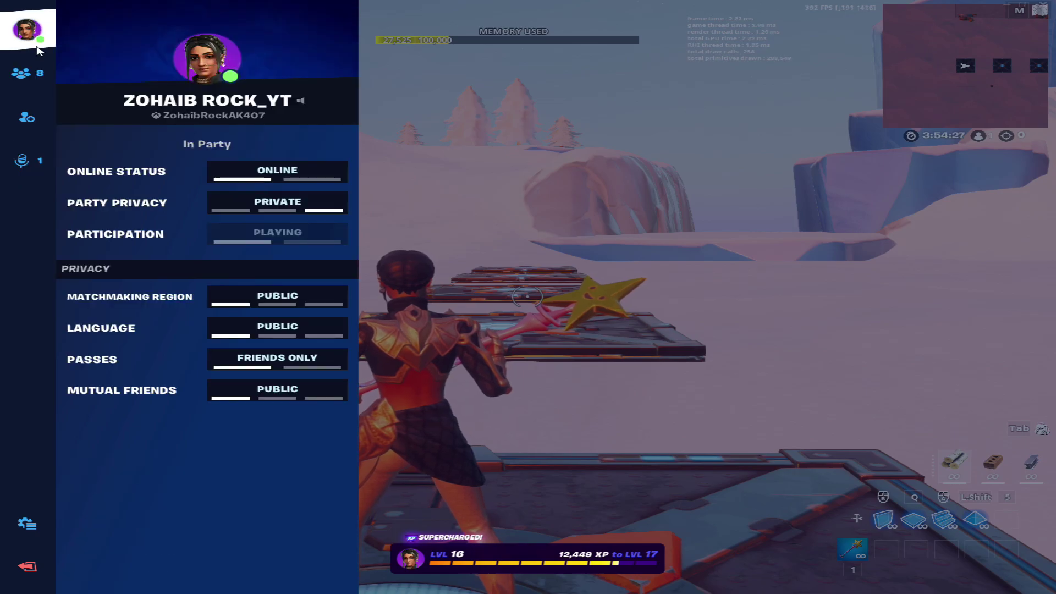
pyautogui.click(43, 35)
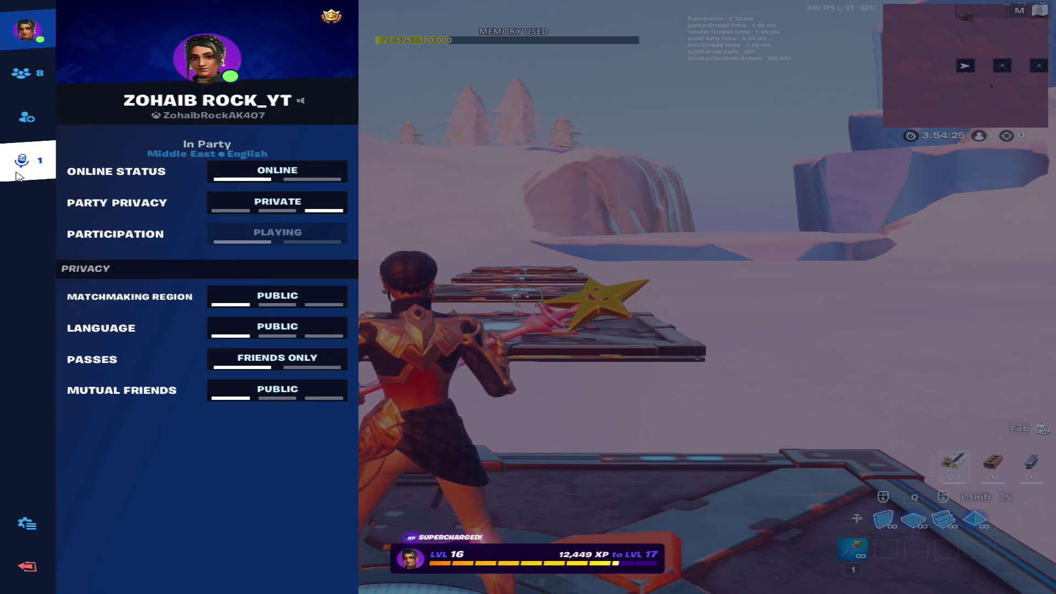
pyautogui.press('Escape')
pyautogui.click(207, 288)
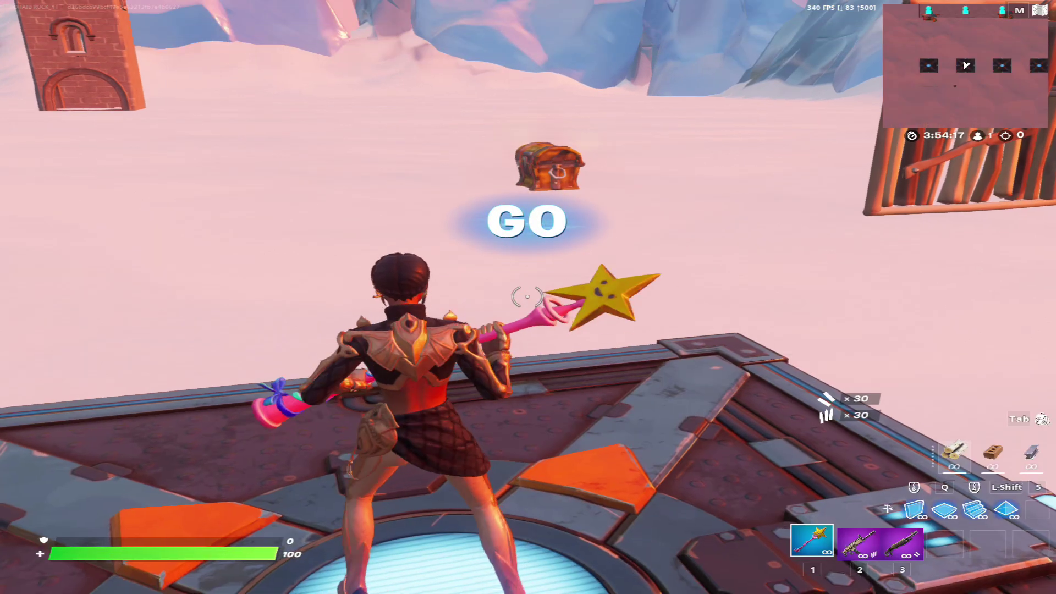
# Run to the chest, collect the orange pump shotgun from it and drop the purple shotgun from the loadout
pyautogui.press('w')
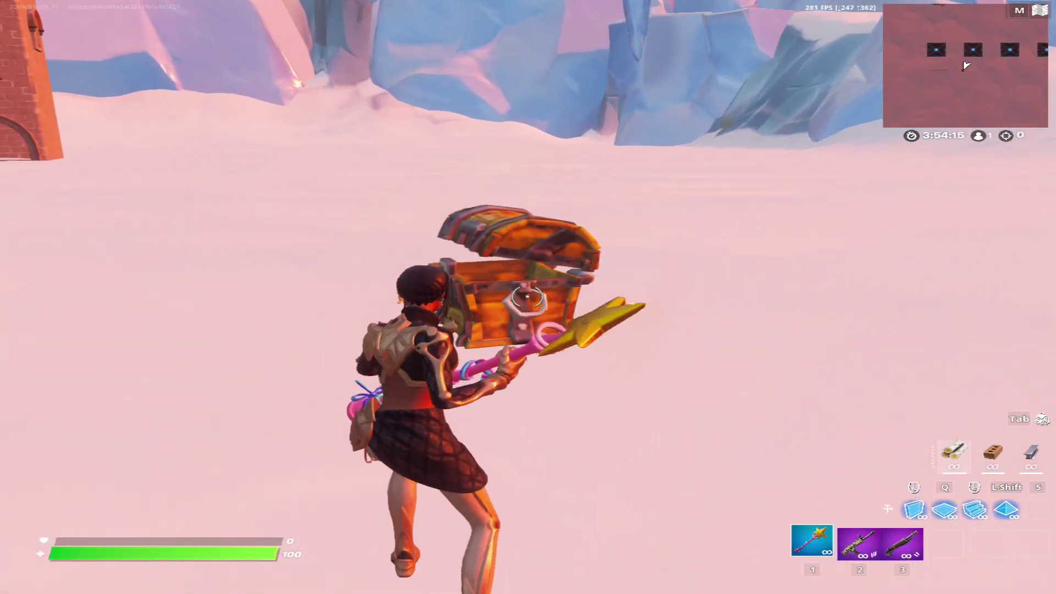
pyautogui.press('Tab')
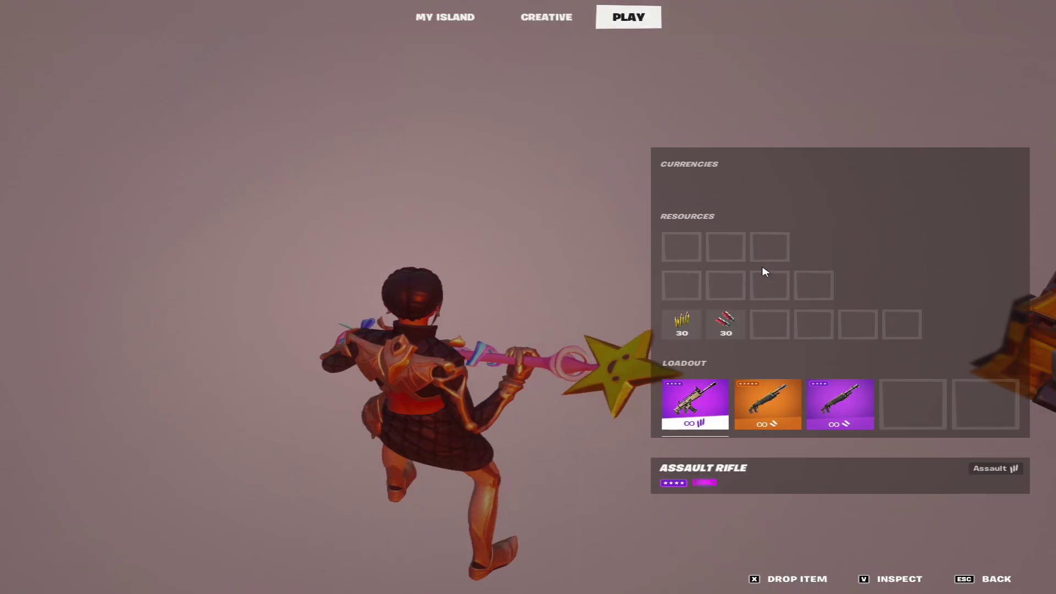
pyautogui.press('x')
pyautogui.press('Tab')
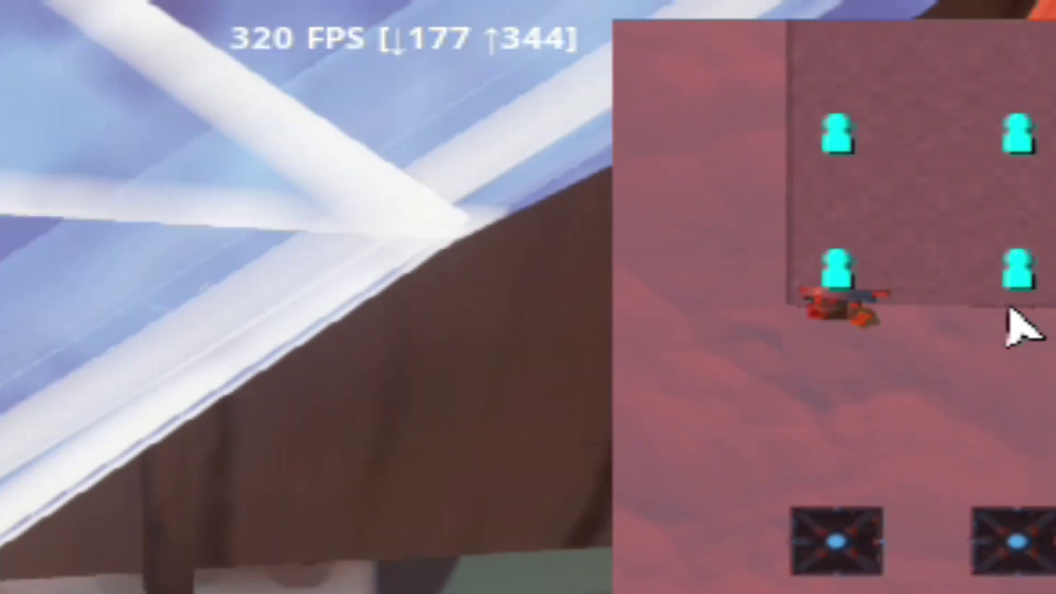
# Fire the pump shotgun at the target bot past the diagonally edited wall to test gameplay
pyautogui.click(528, 297)
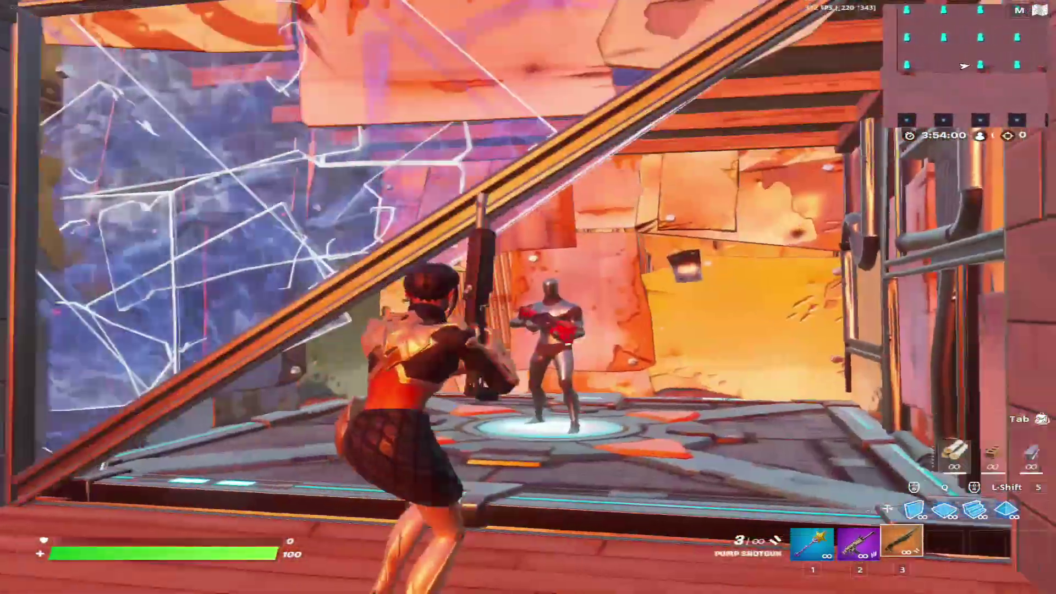
pyautogui.click(528, 297)
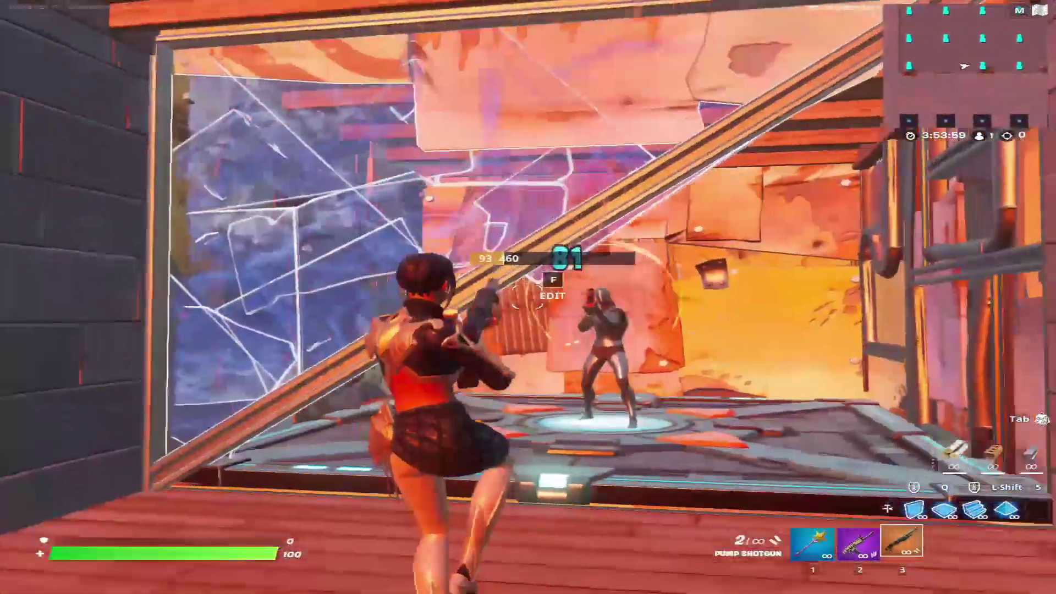